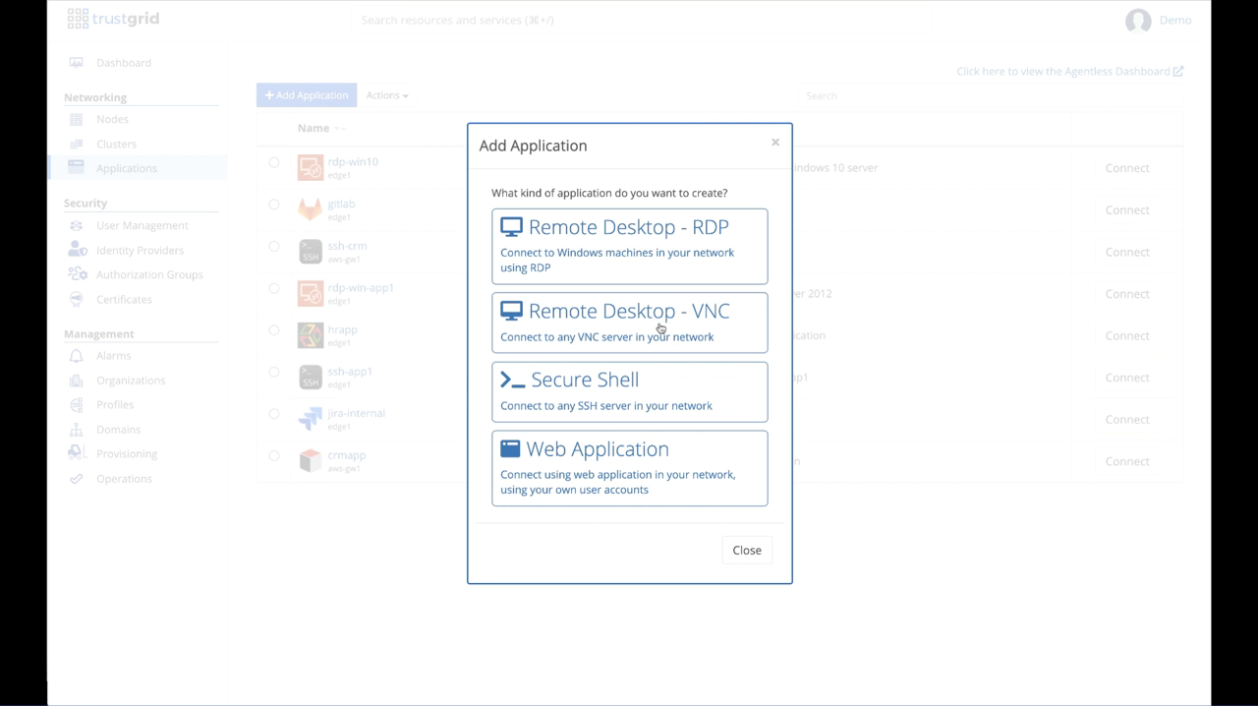
Step: Start a new Remote Desktop - RDP application and name it rdp-dc1
click(642, 242)
click(602, 195)
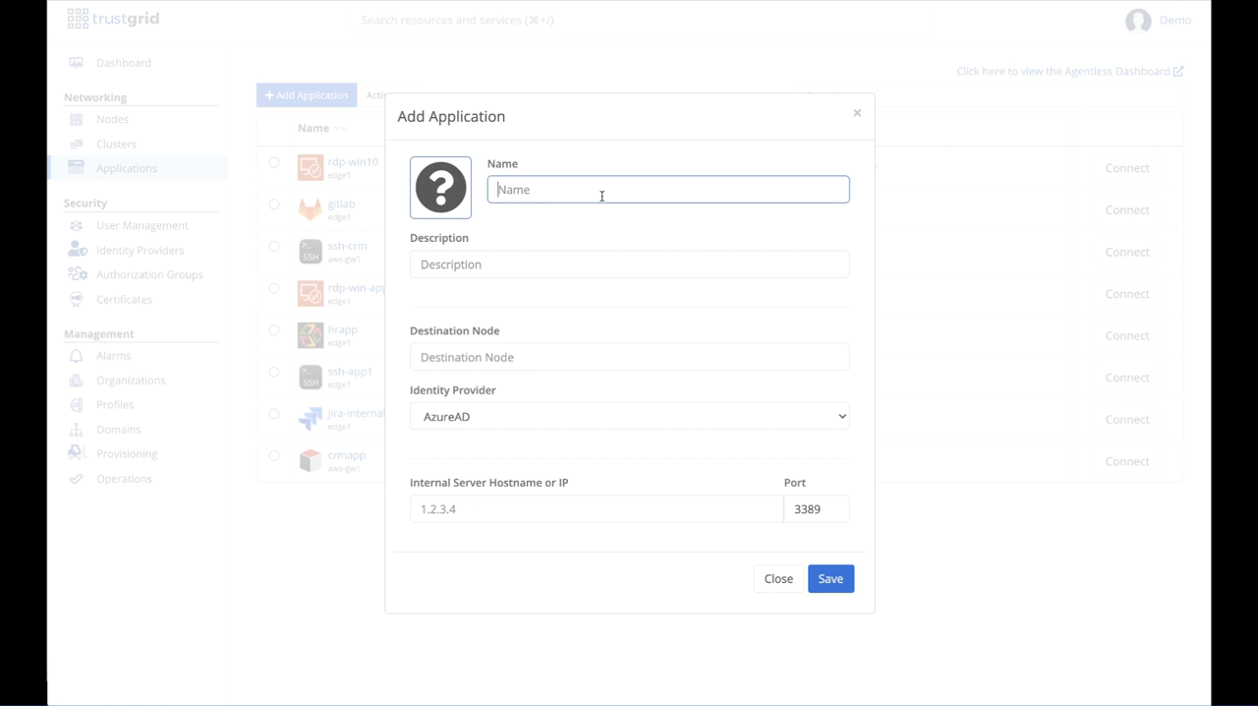
text(rdp-sdx)
key(BackSpace)
key(BackSpace)
key(BackSpace)
text(dc1)
Step: Upload the orange remote desktop image as the application's icon and close the icon dialog
click(453, 199)
click(594, 305)
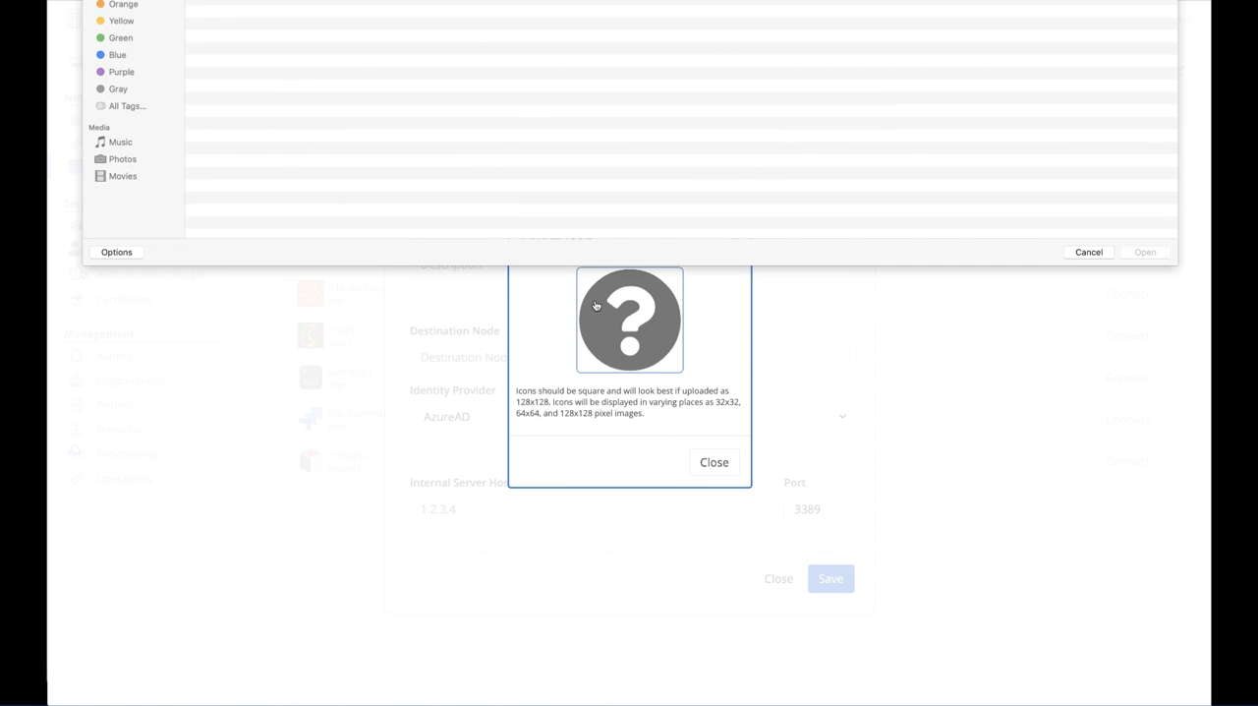
click(233, 27)
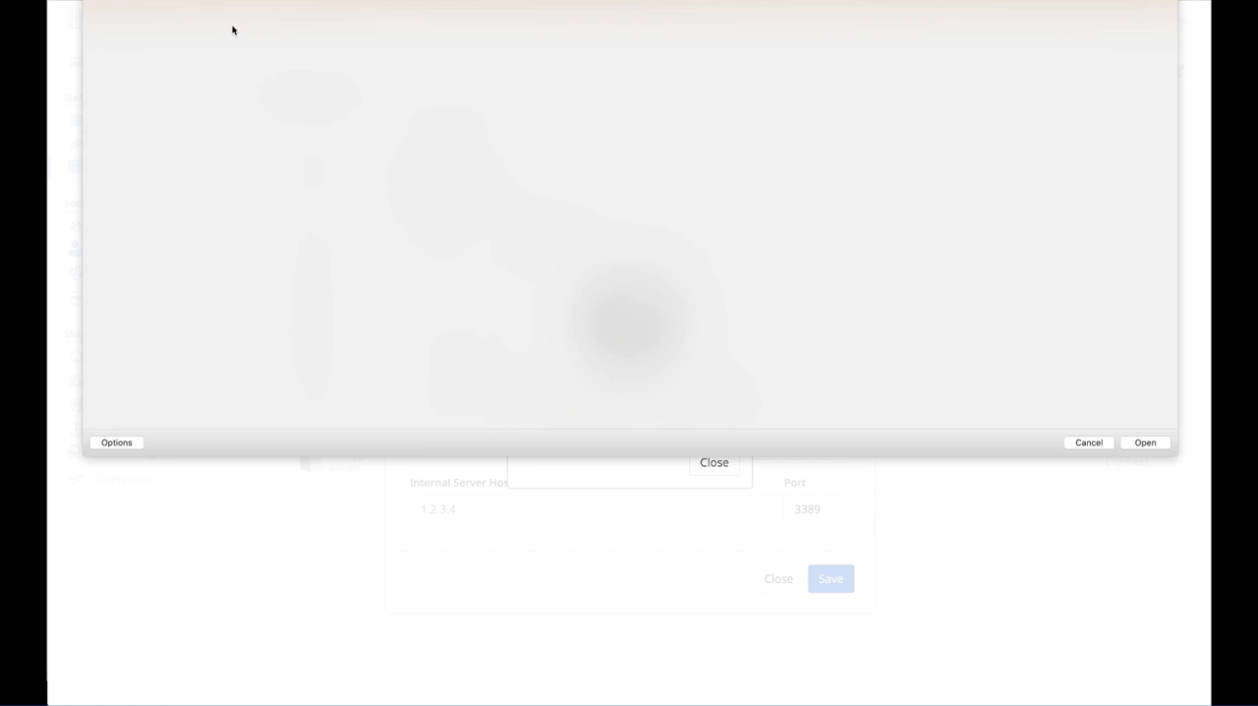
double_click(233, 30)
click(713, 462)
Step: Enter "RDP to domain controller" as the application's description
click(499, 265)
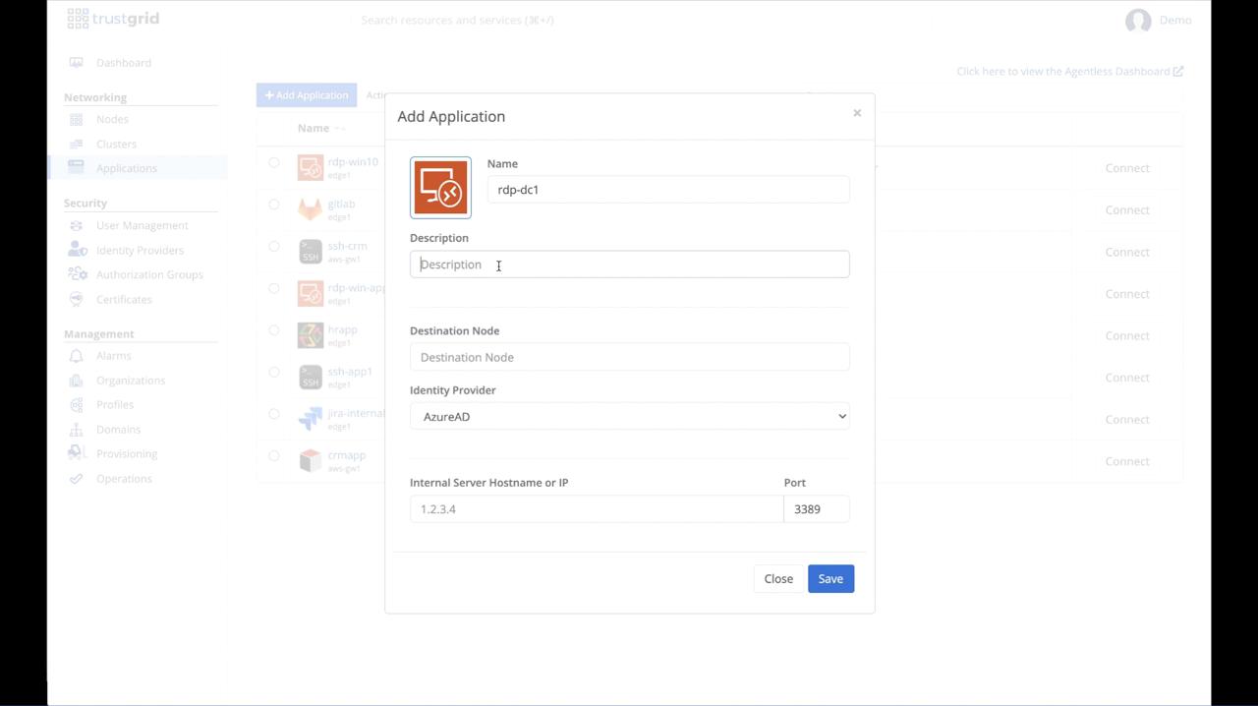
text(RDP )
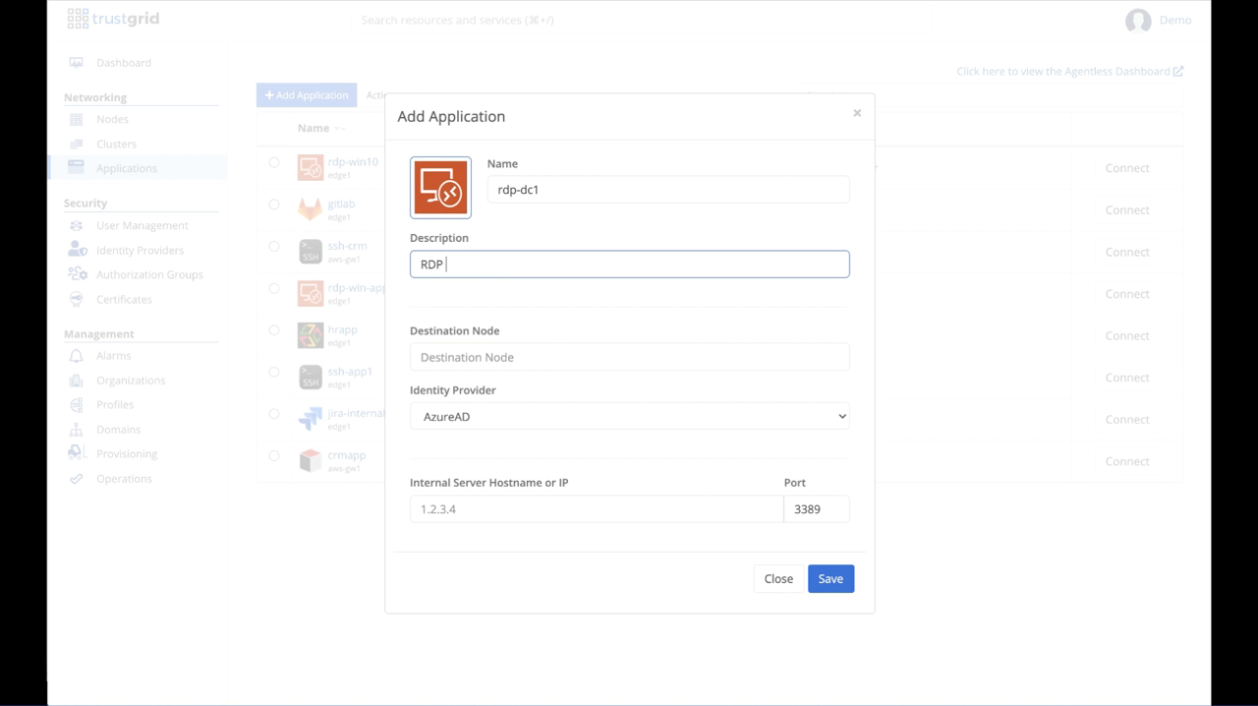
text(to domain conrtroller)
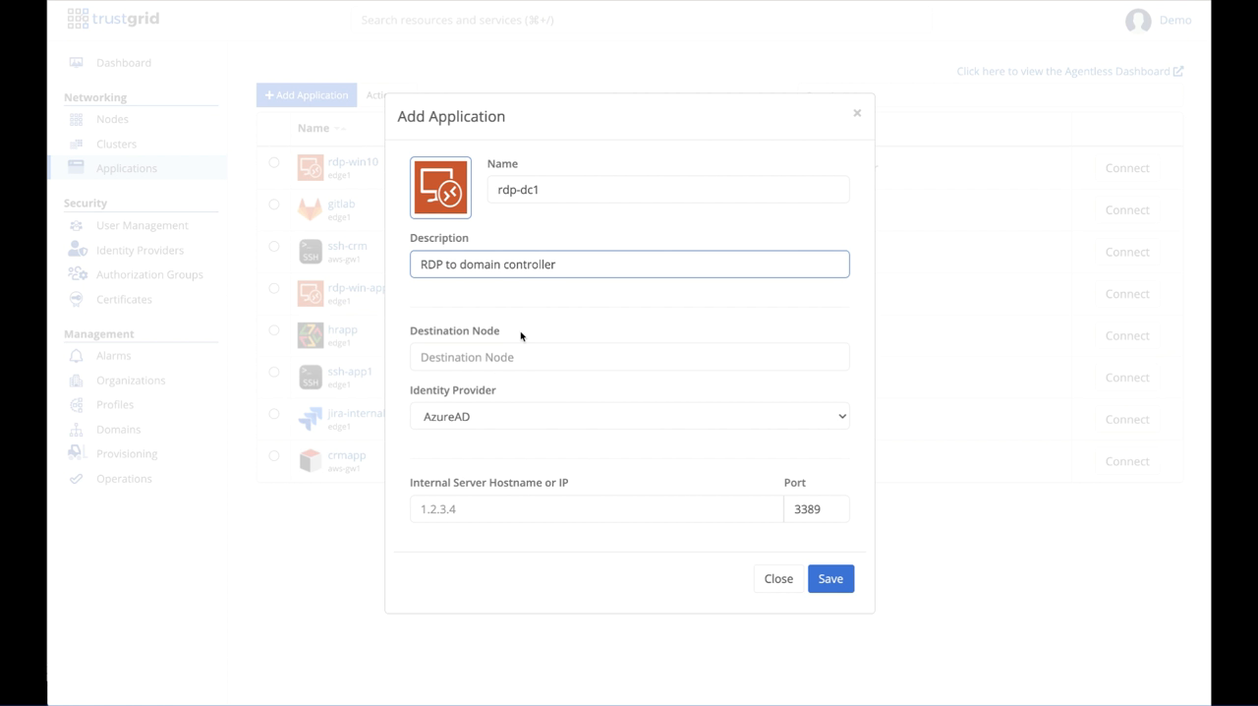
Step: Set the destination node to edge1.treatyoak.trustgrid.io and the identity provider to GSuite
click(513, 357)
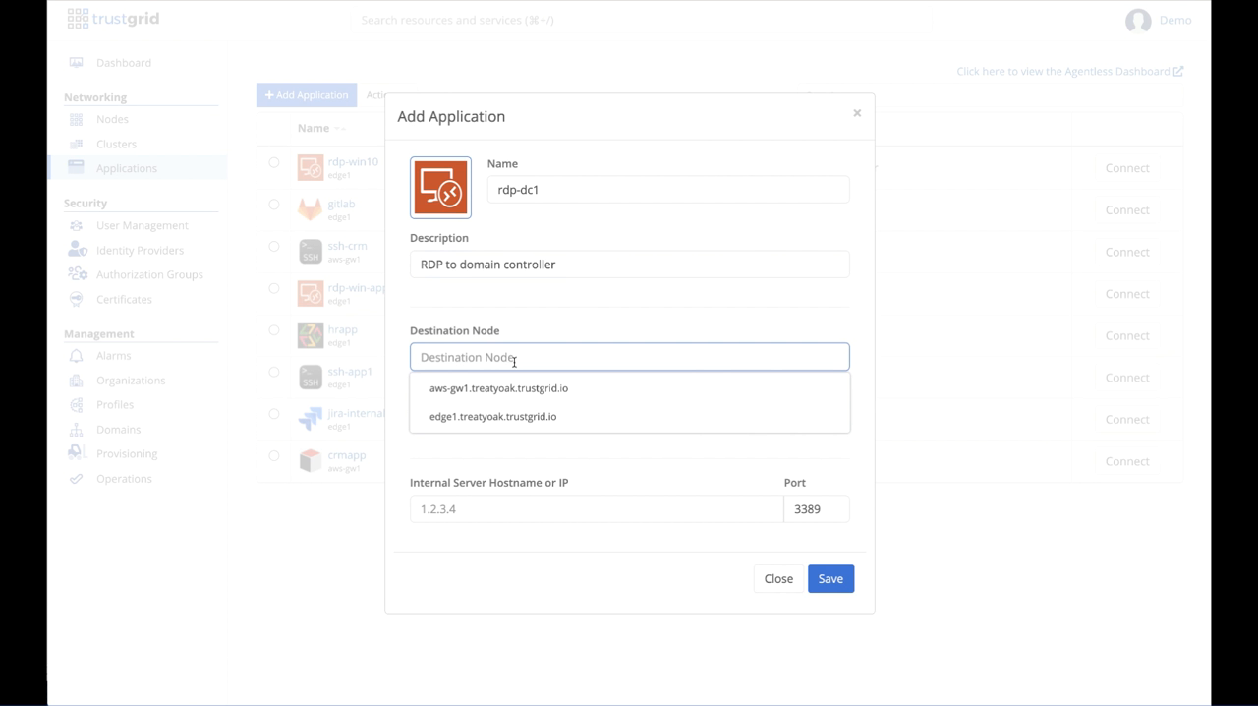
click(510, 417)
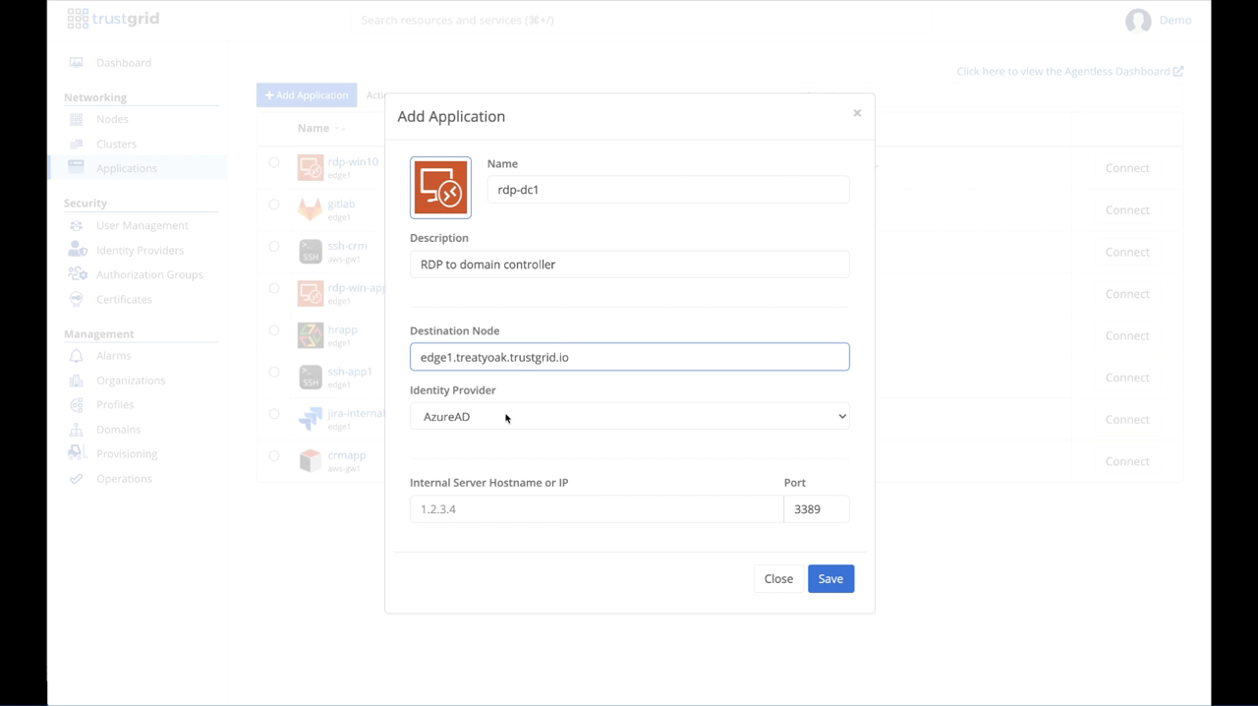
click(514, 418)
click(466, 434)
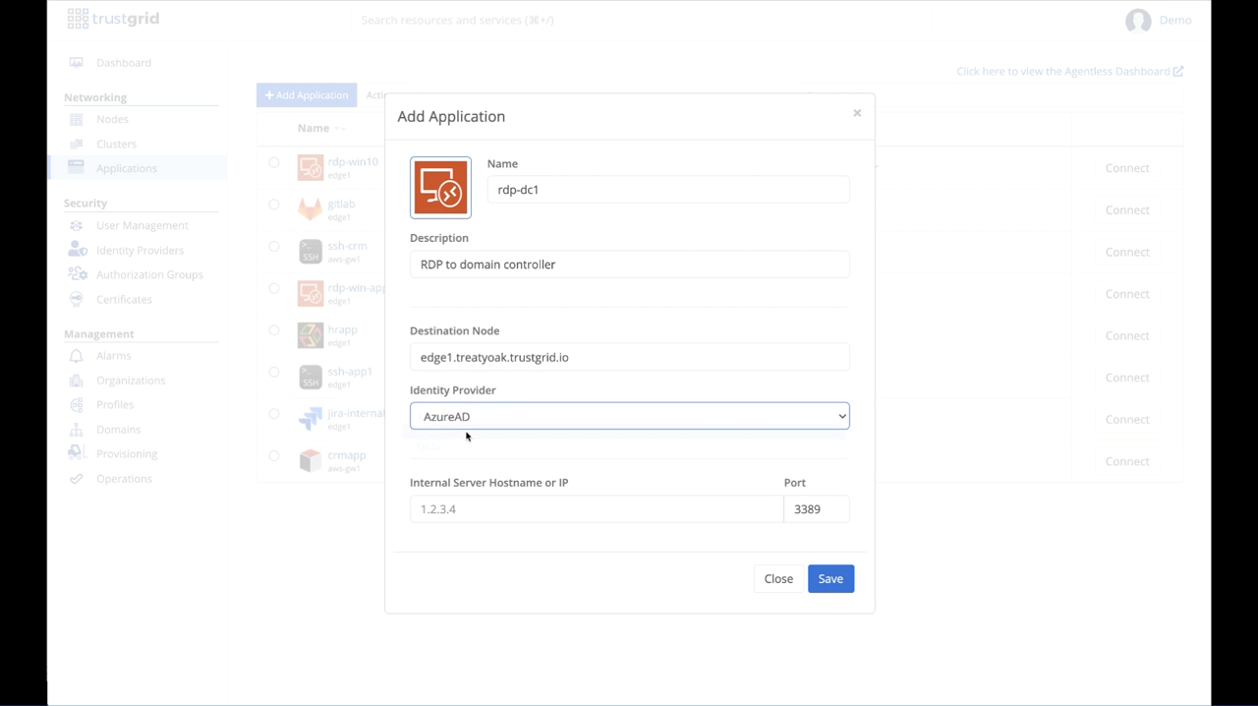
Step: Set the internal server IP to 172.16.22.20 and save the new application
click(482, 507)
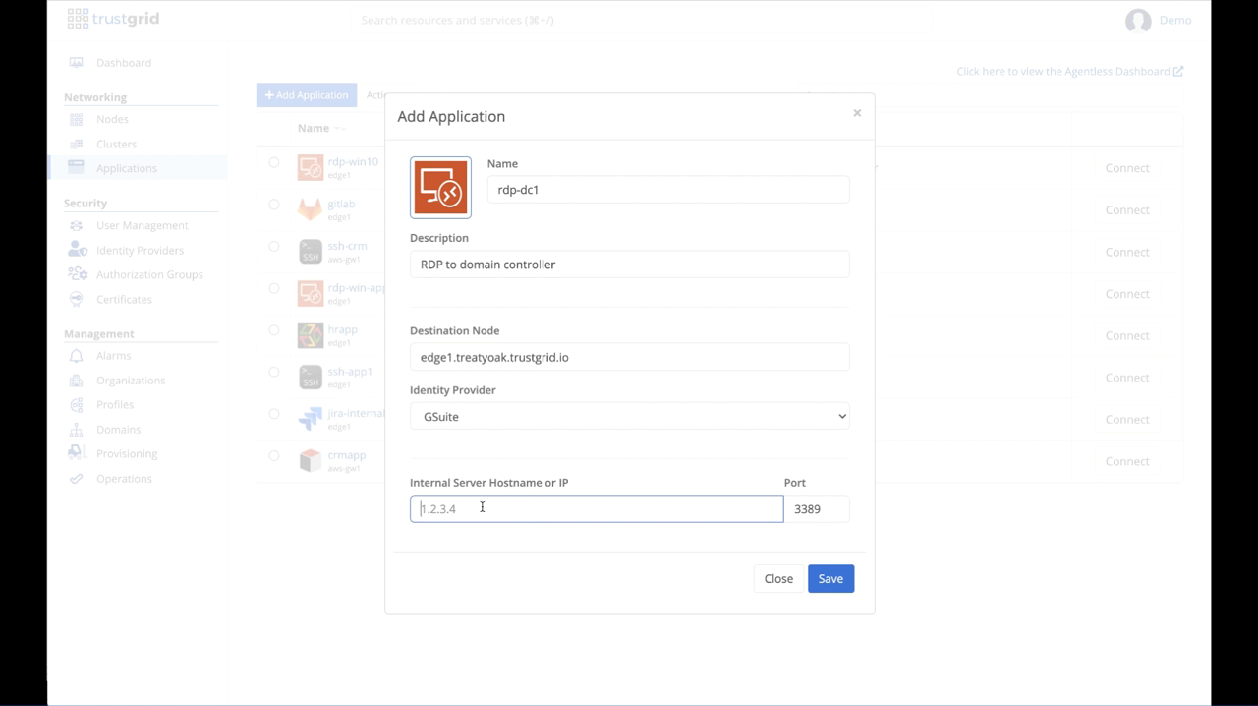
text(172.16.22.20)
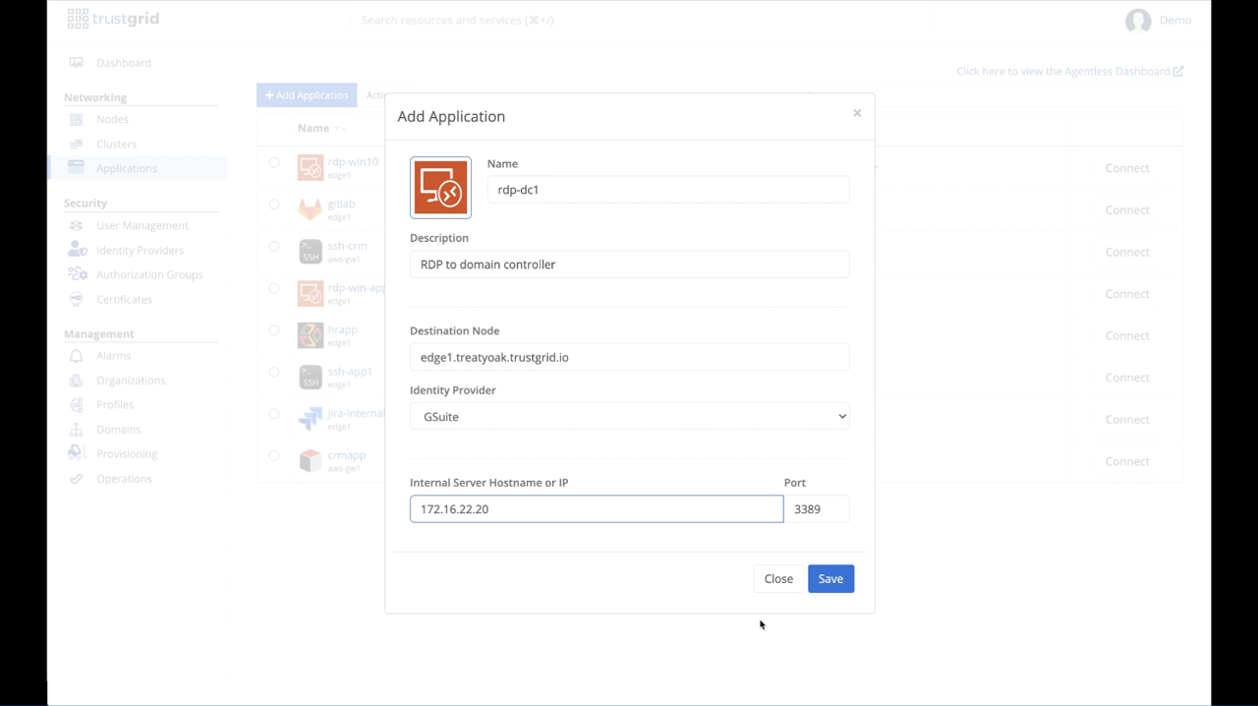
click(830, 578)
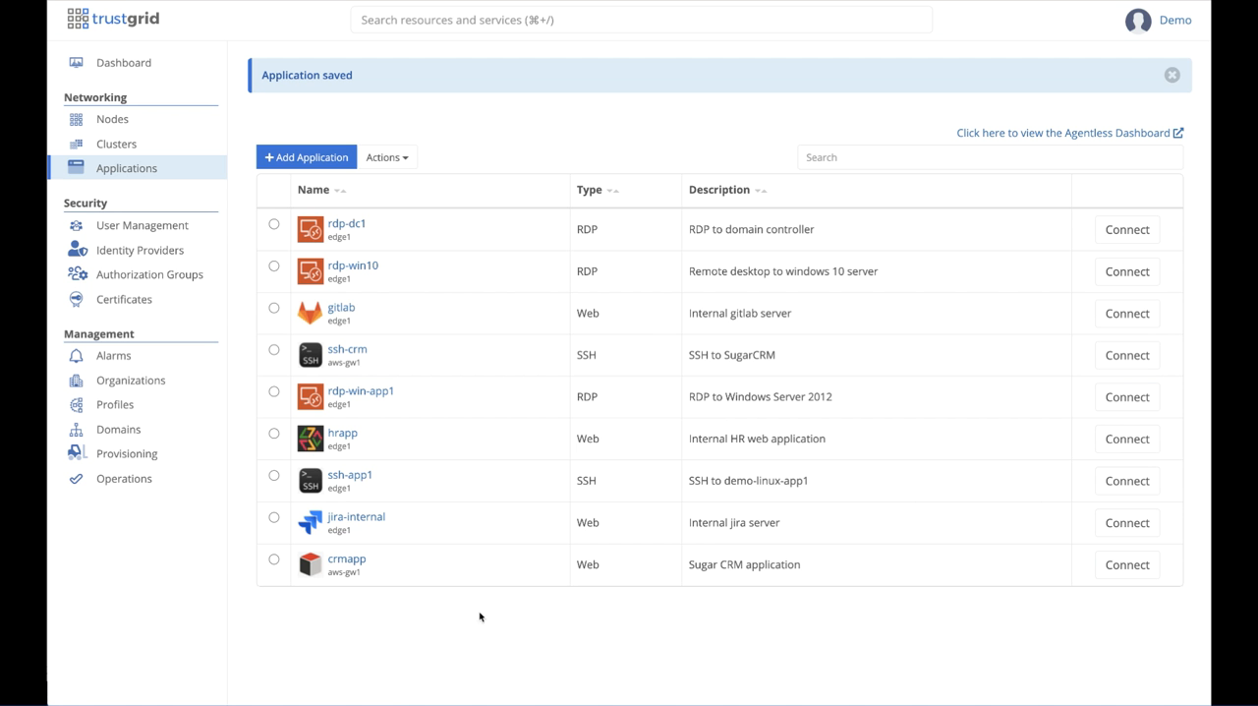
Step: Give the Dev group visibility of the rdp-dc1 application and save, reloading the agentless dashboard before and after the change
click(351, 228)
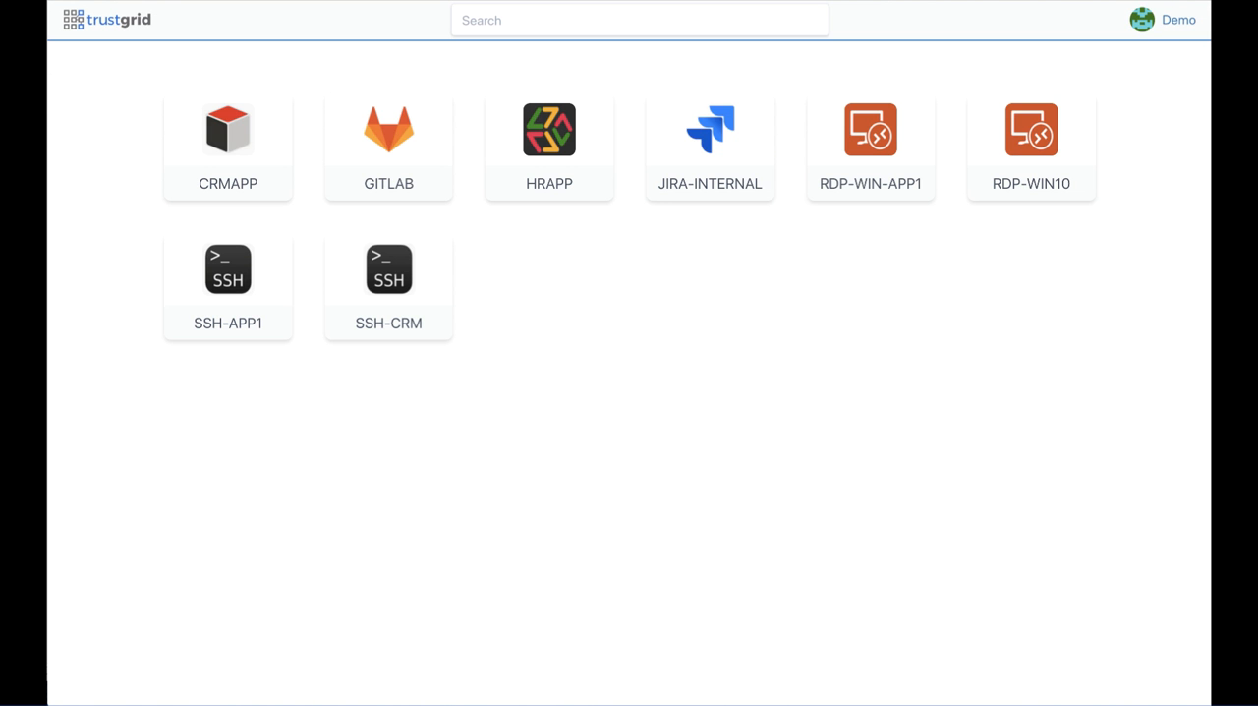
key(super+r)
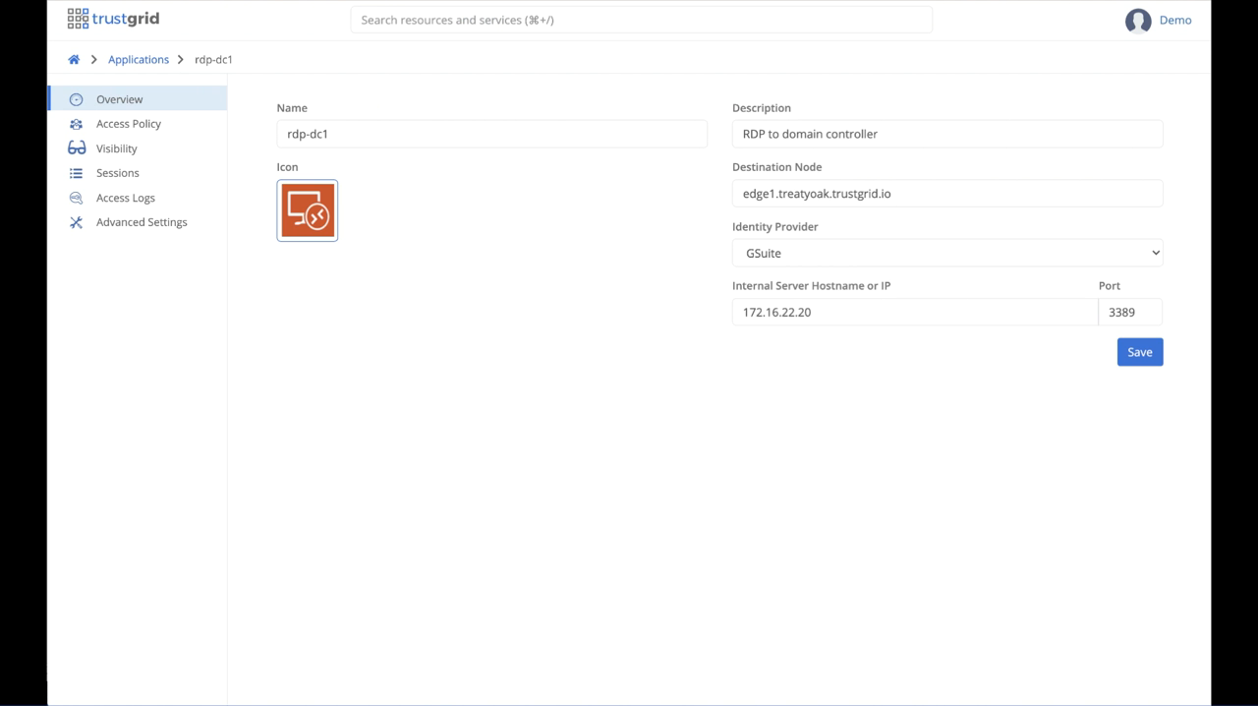
click(110, 149)
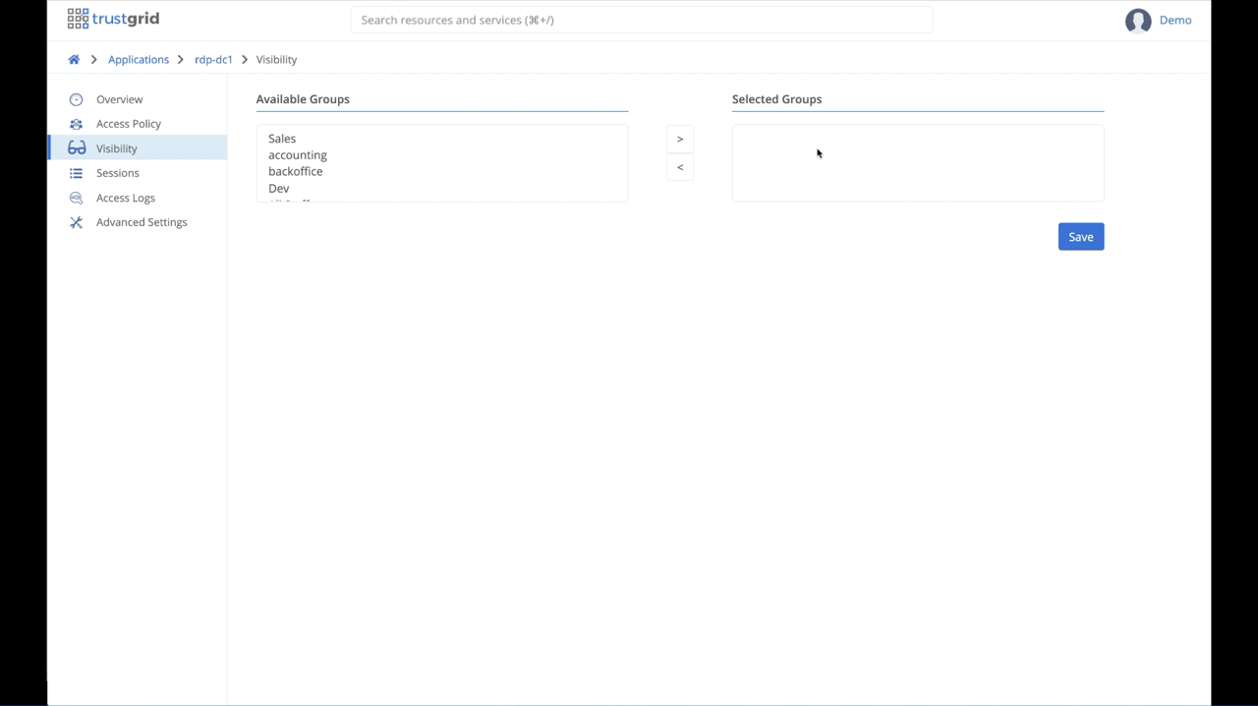
click(281, 191)
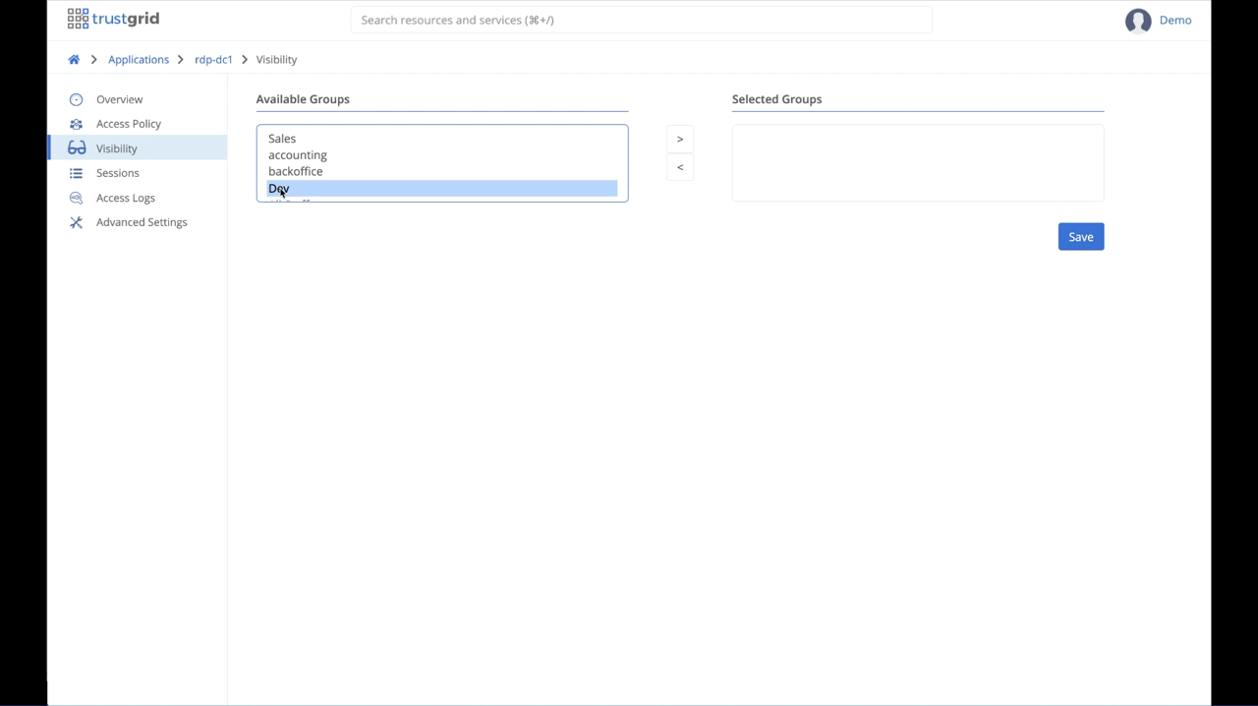
click(684, 141)
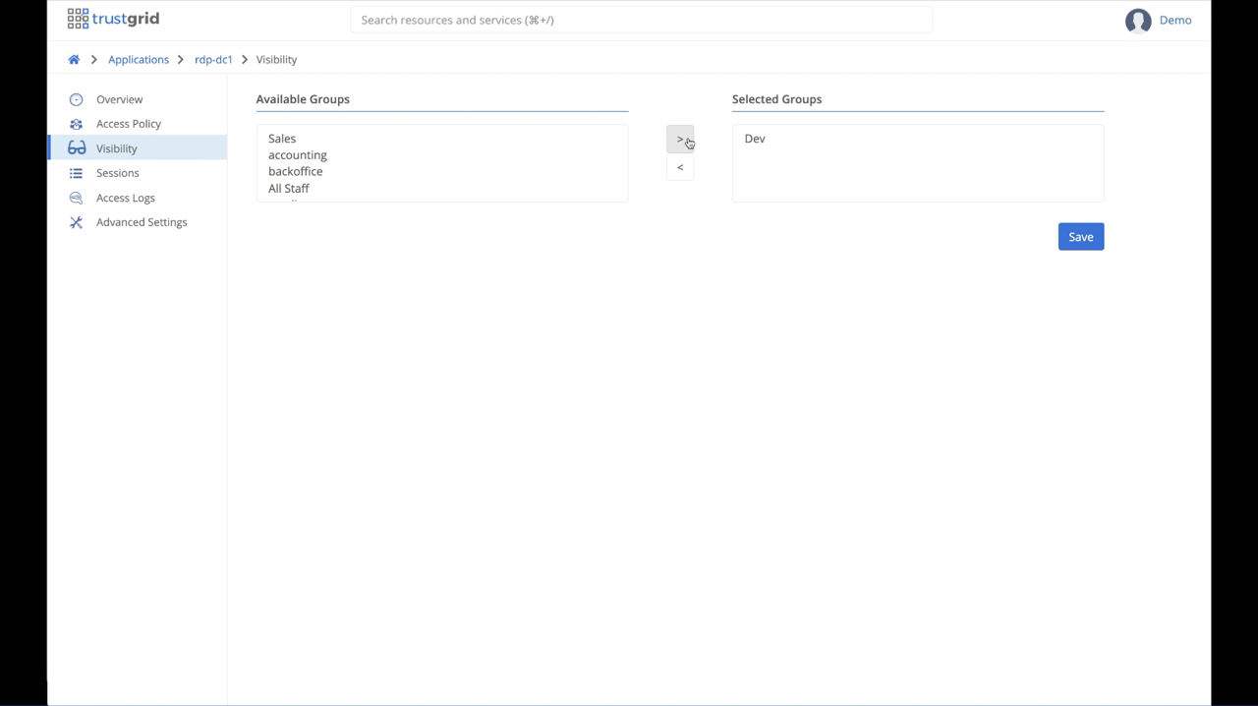
click(1079, 240)
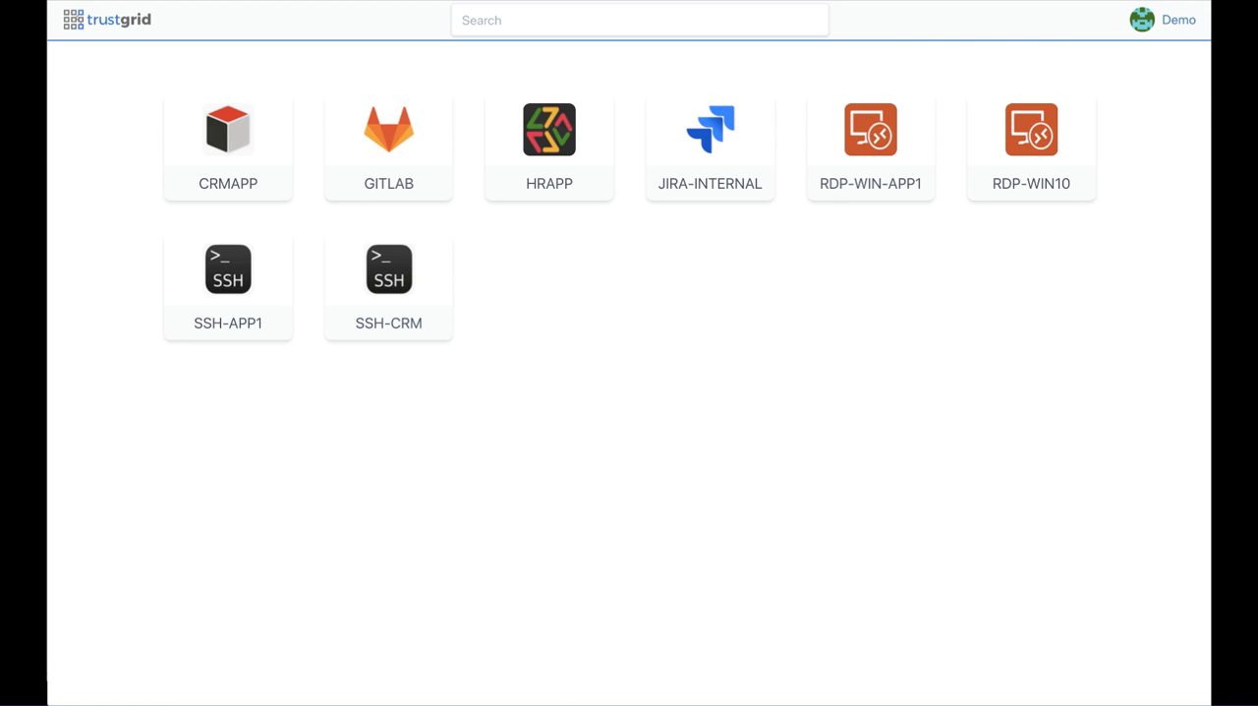
key(super+r)
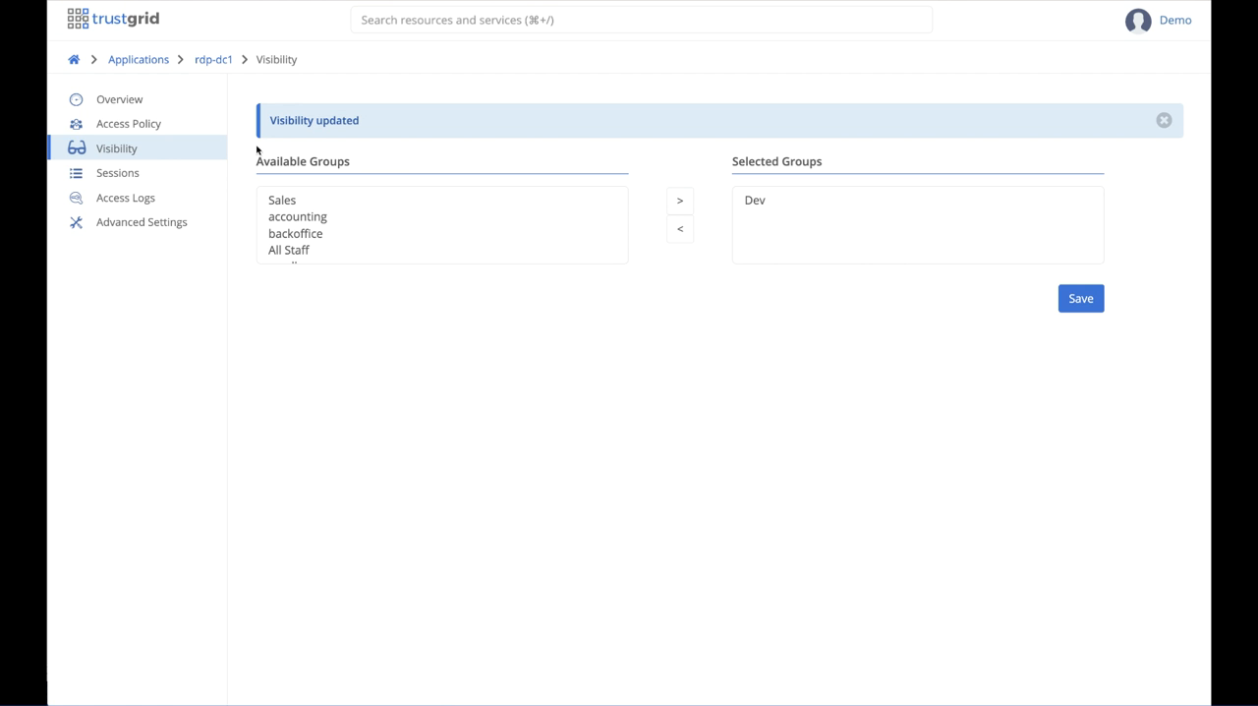
Step: Add an access rule named dev-from-us to rdp-dc1's access policy with the action Allow
click(155, 124)
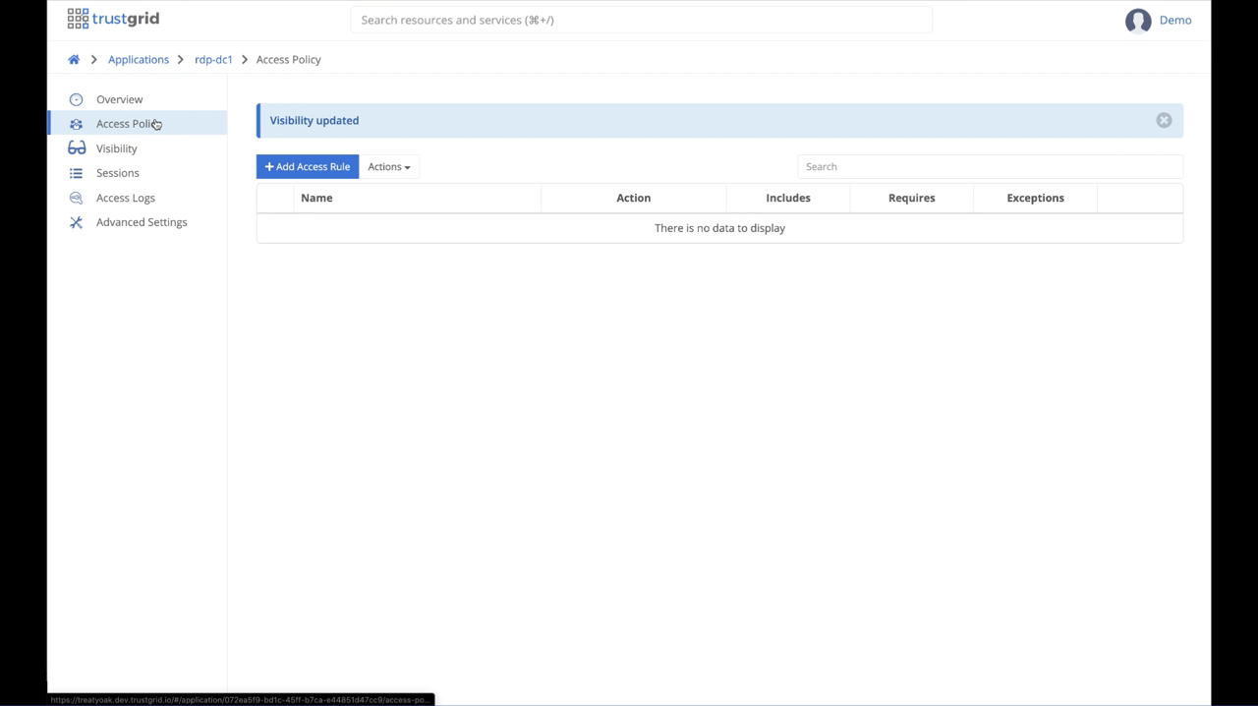
click(308, 168)
click(316, 188)
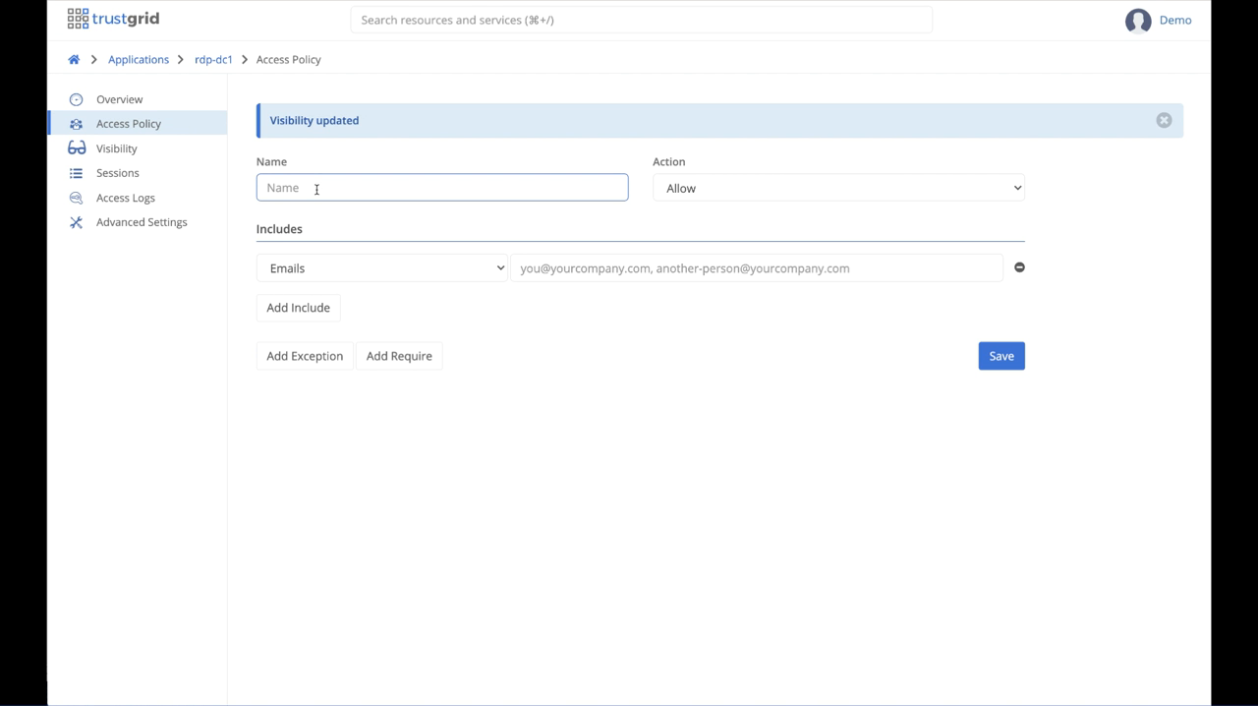
text(dev-from-us)
click(855, 186)
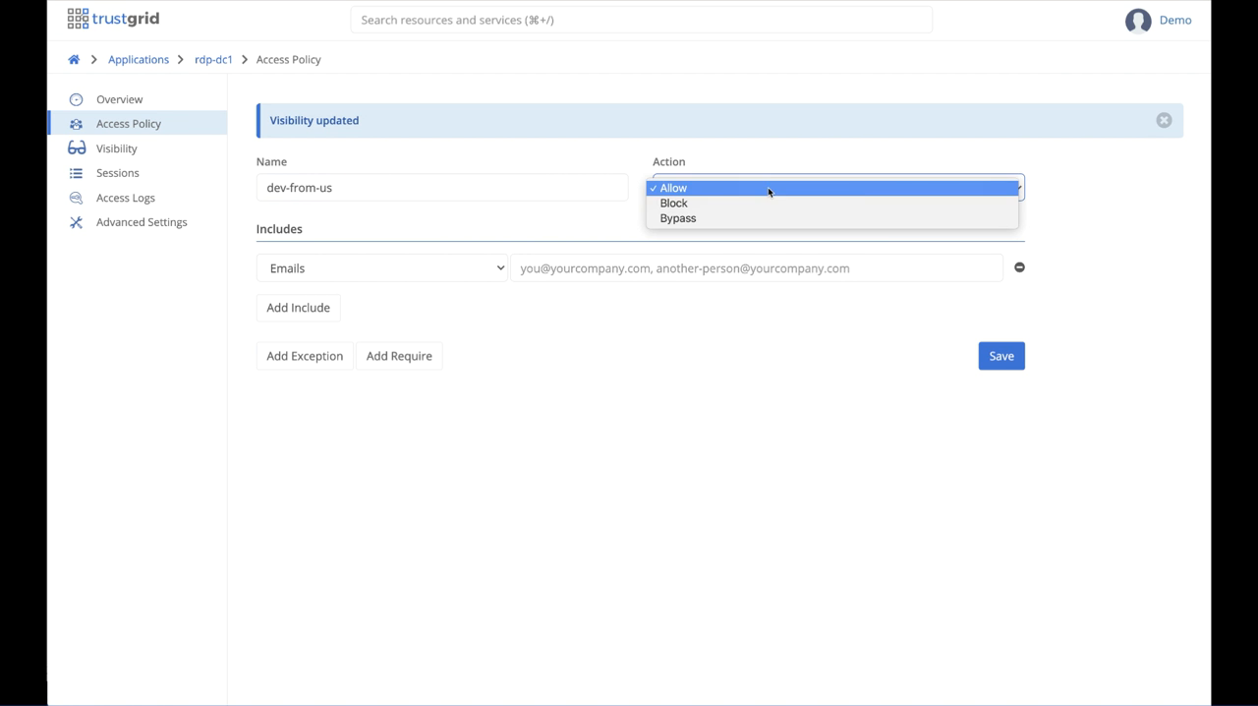
click(706, 188)
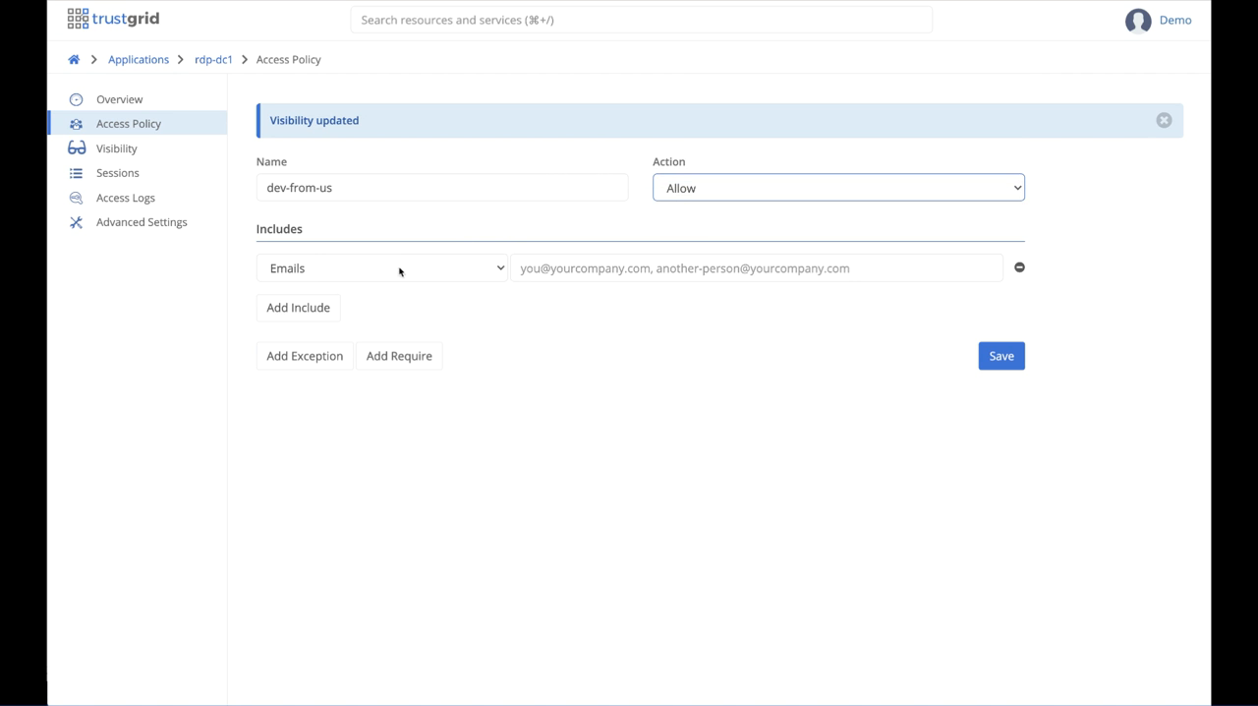
Step: Include the IDP group Dev as the rule's only include condition
click(499, 270)
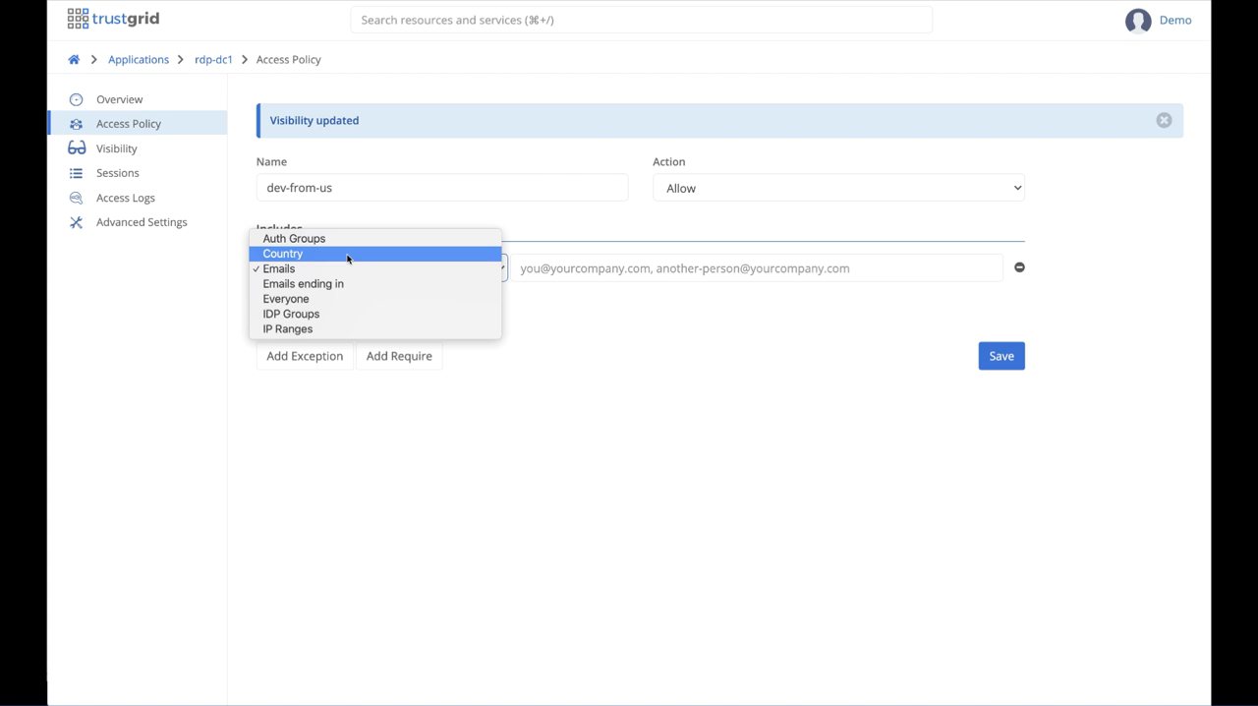
click(332, 314)
click(574, 263)
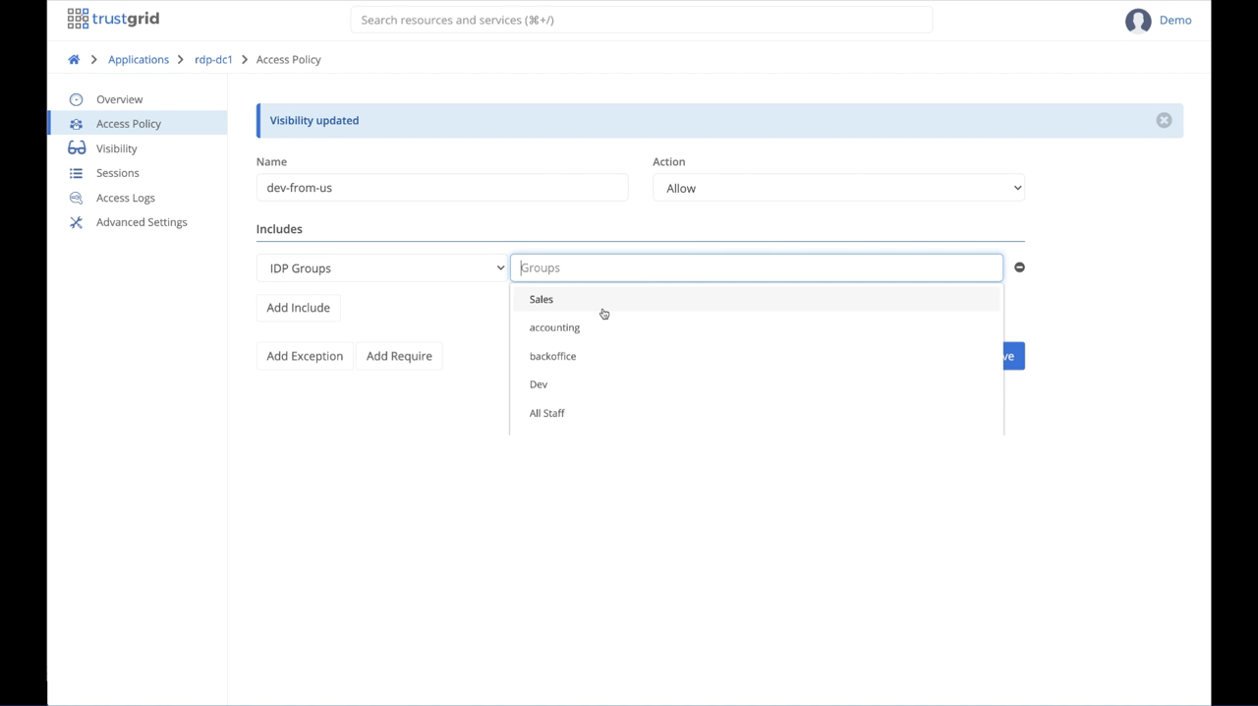
click(541, 387)
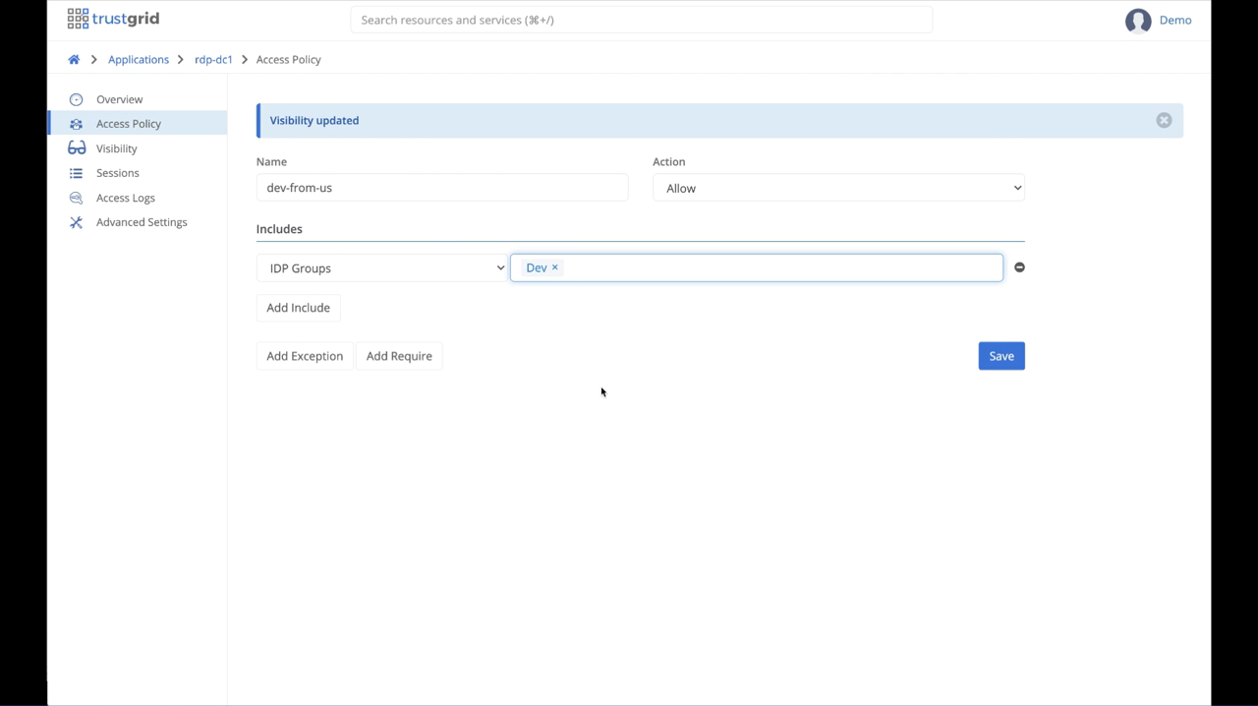
click(323, 313)
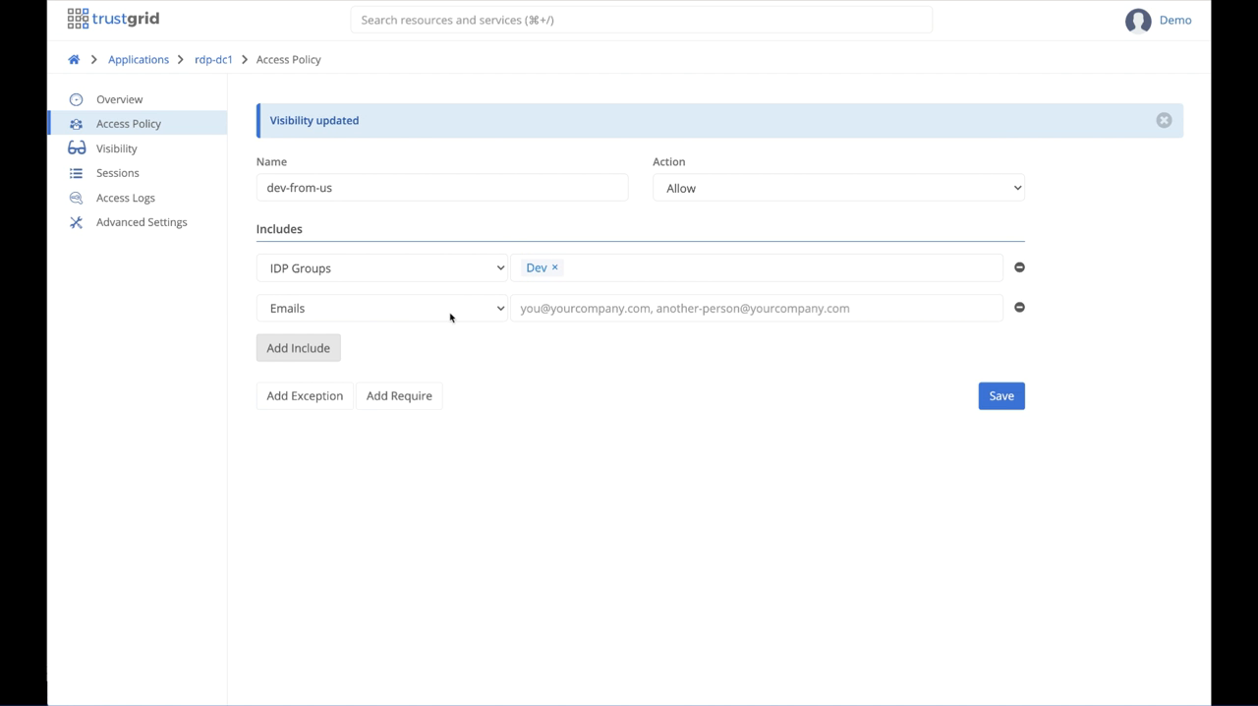
click(1019, 308)
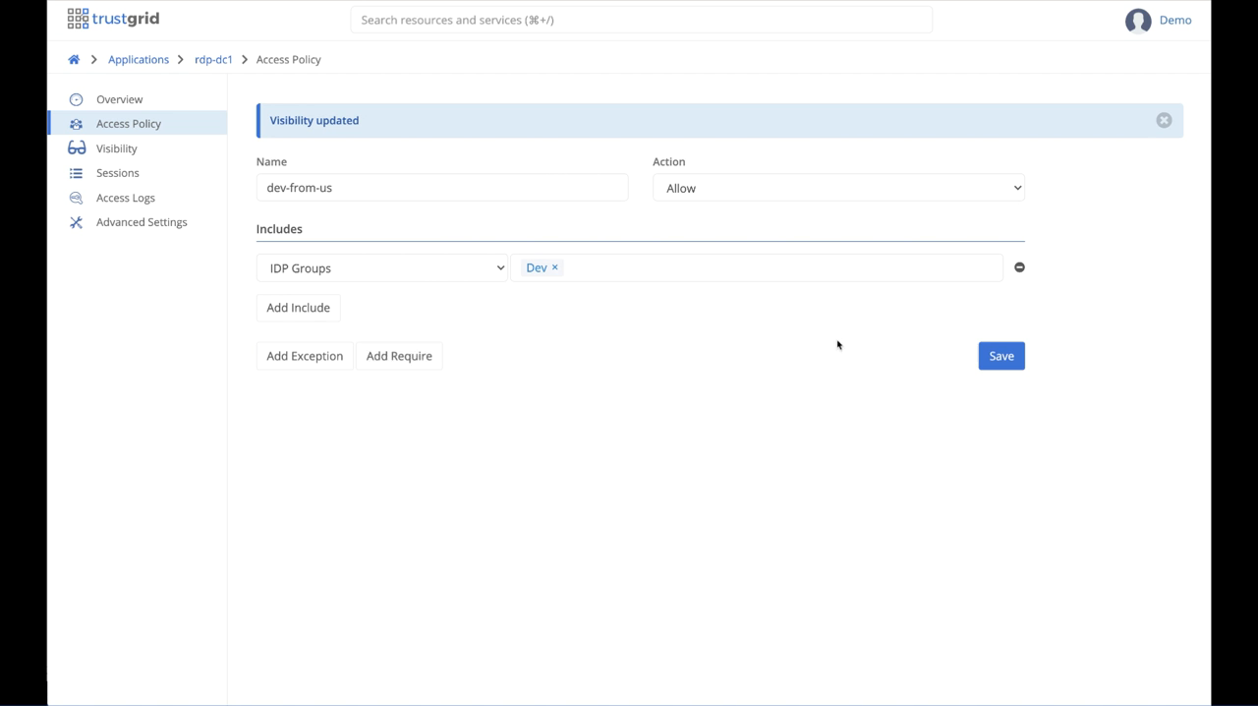
Step: Add a requirement that the country is United States and save the access rule
click(396, 358)
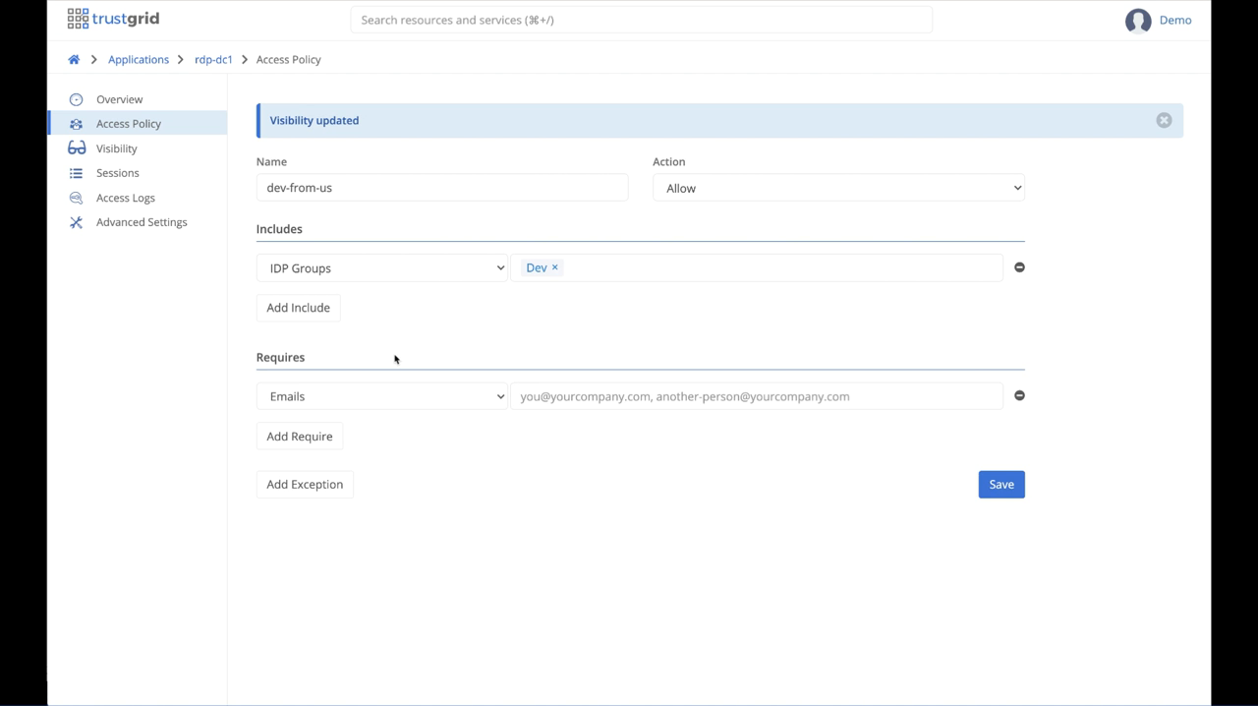
click(499, 397)
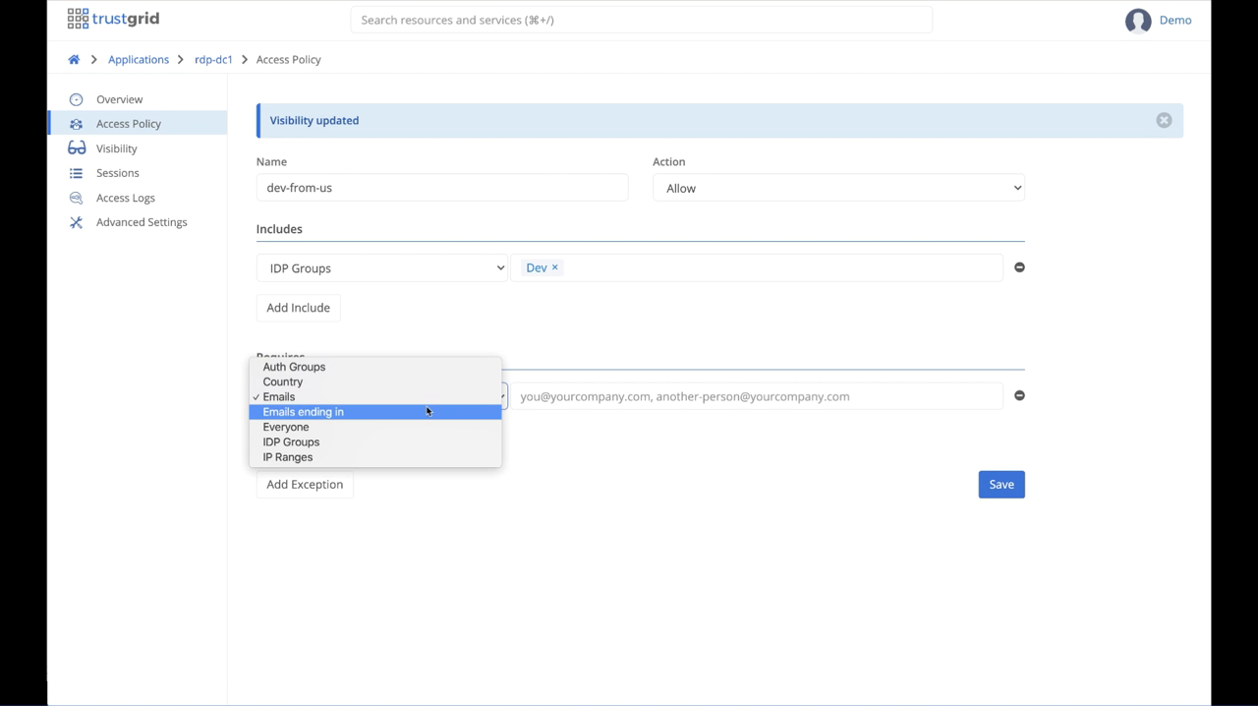
click(337, 383)
click(543, 397)
text(u)
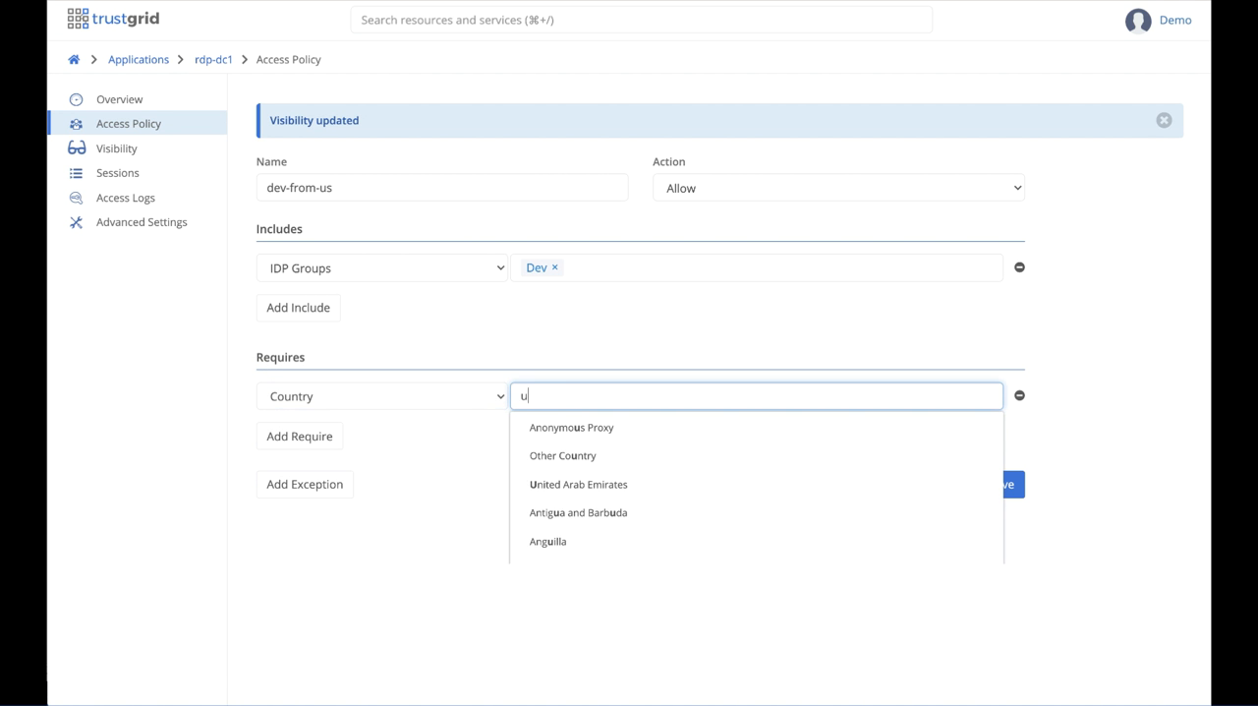
text(nited state)
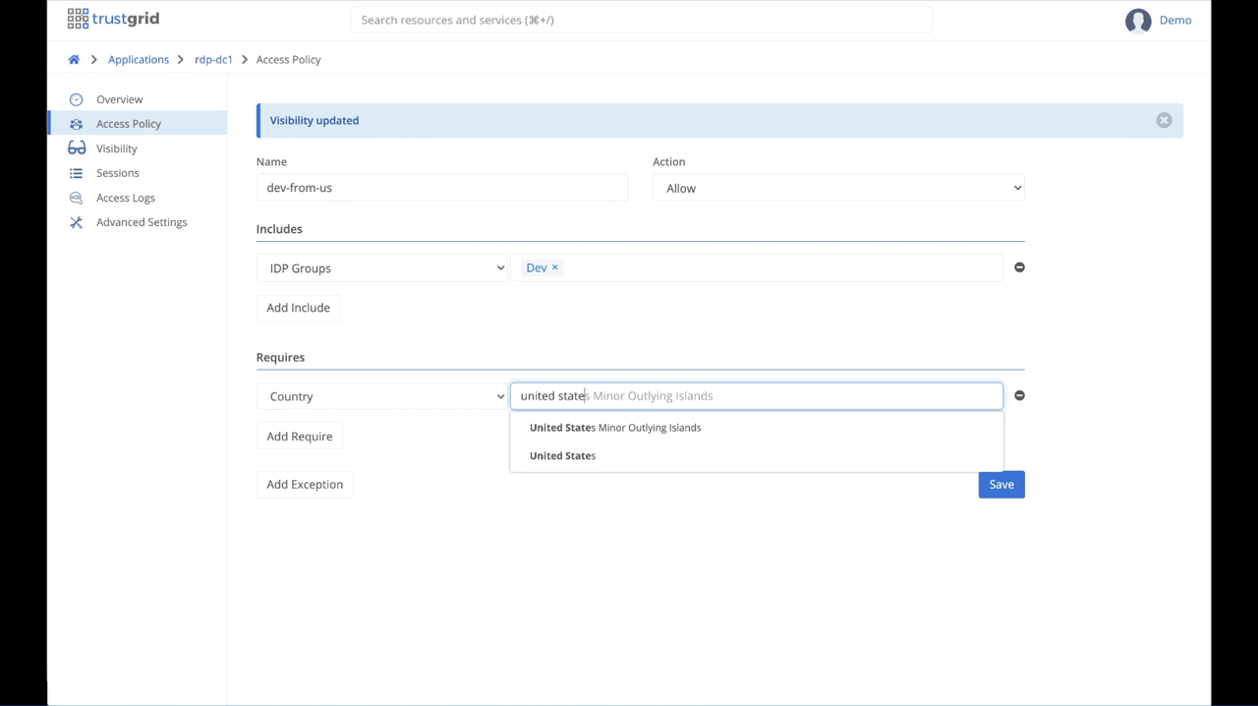
click(582, 456)
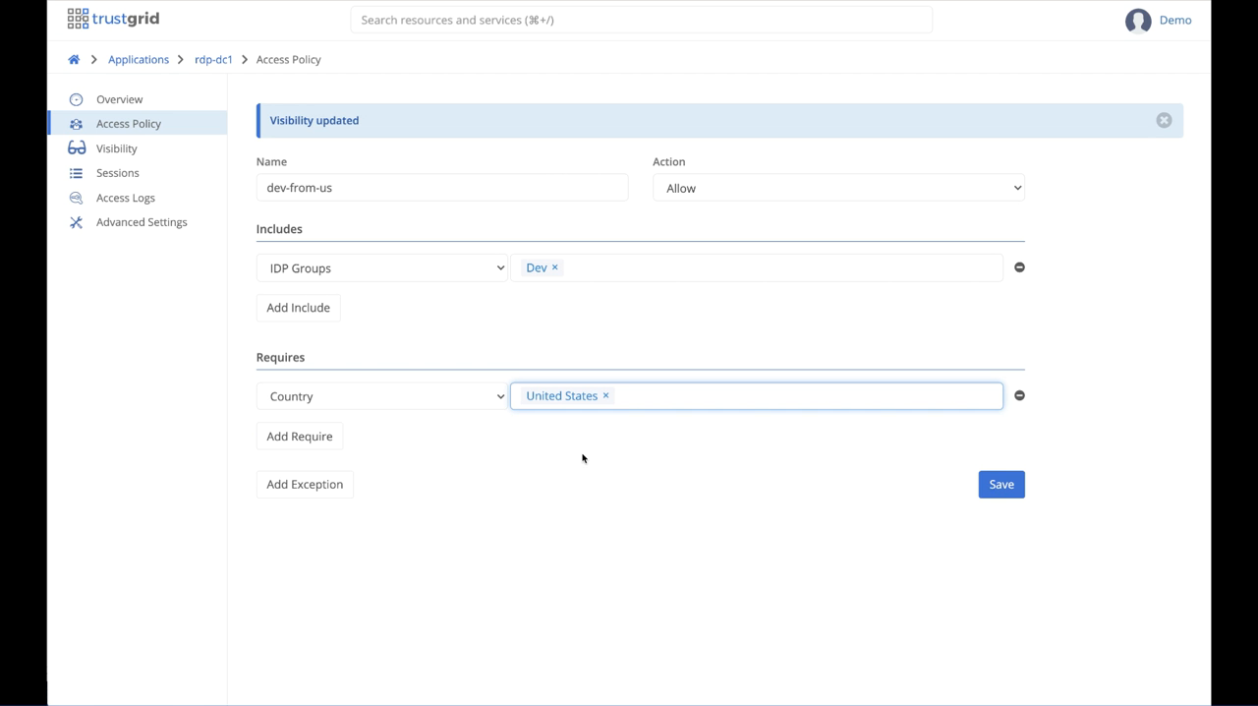
click(1003, 485)
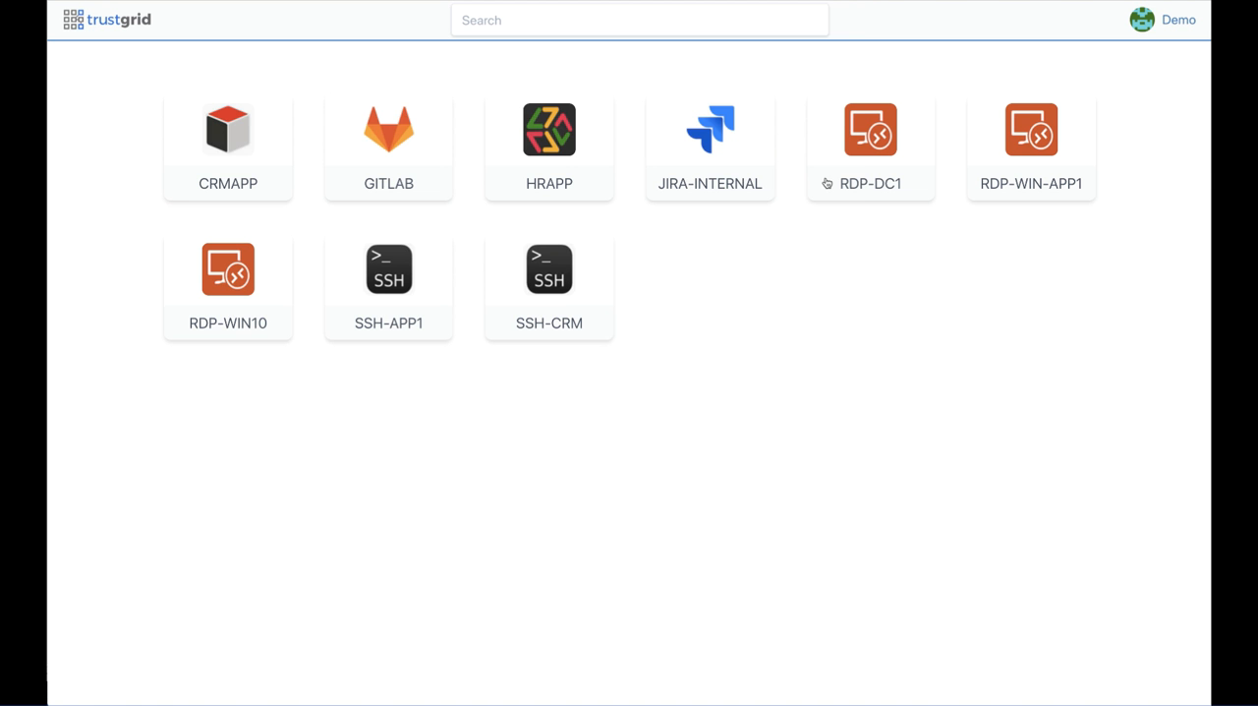
Step: Launch the RDP-DC1 application from the dashboard and sign in through Google with the demo account, entering the account password
click(873, 143)
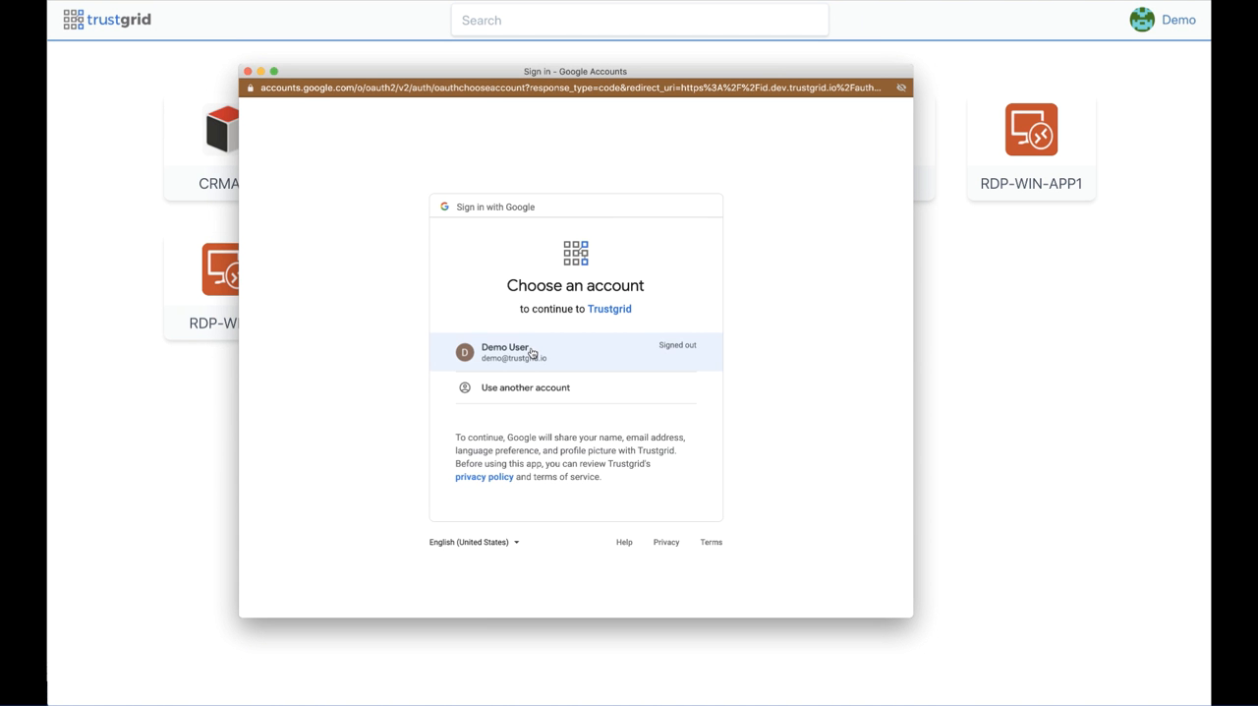
click(526, 356)
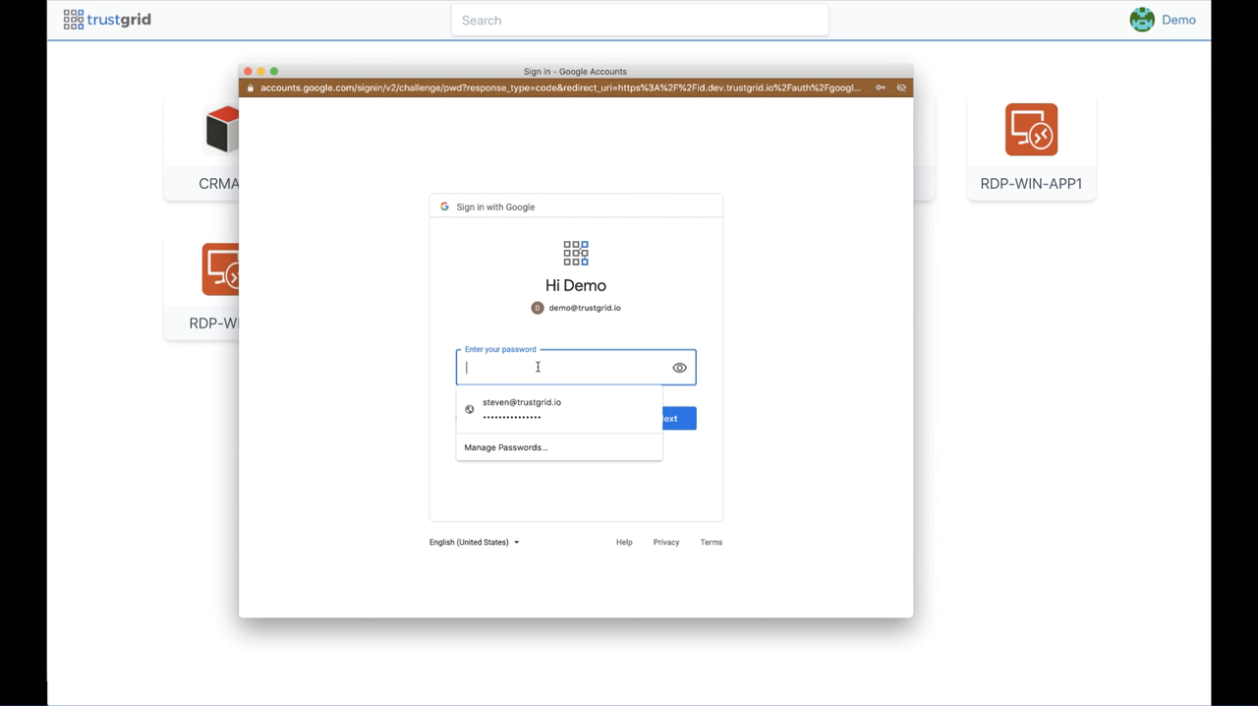
text(•••••••••••)
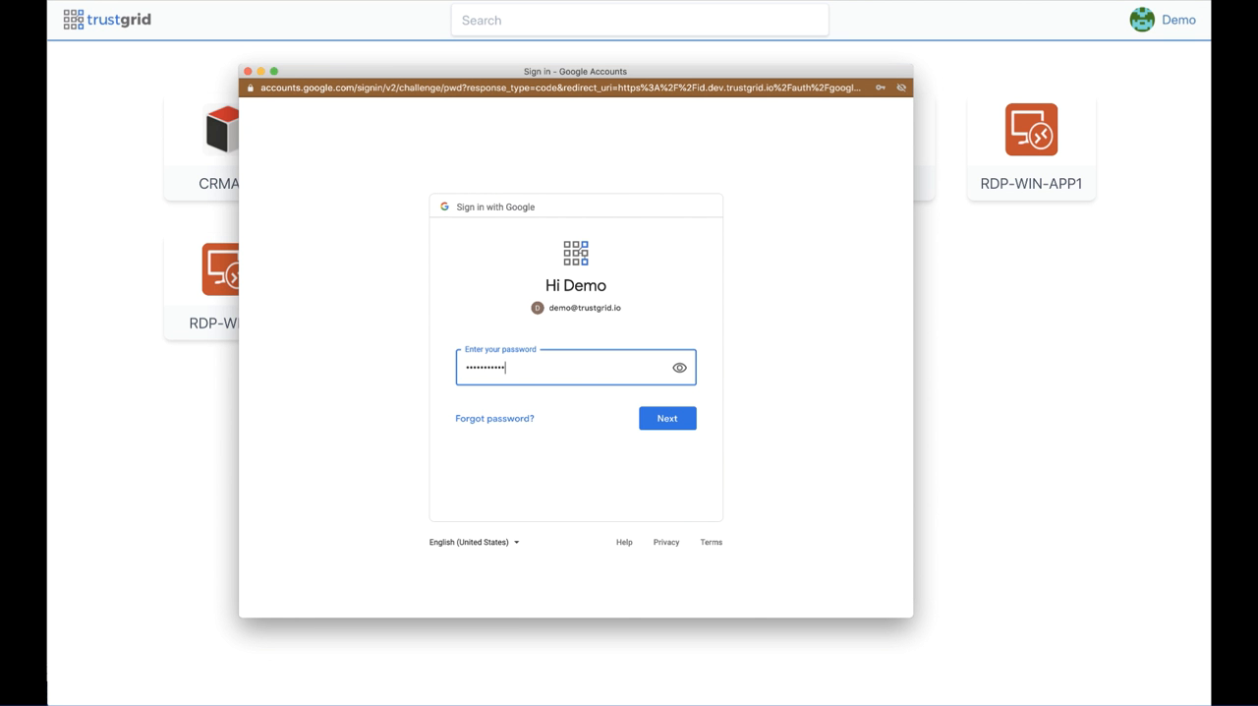
text(••)
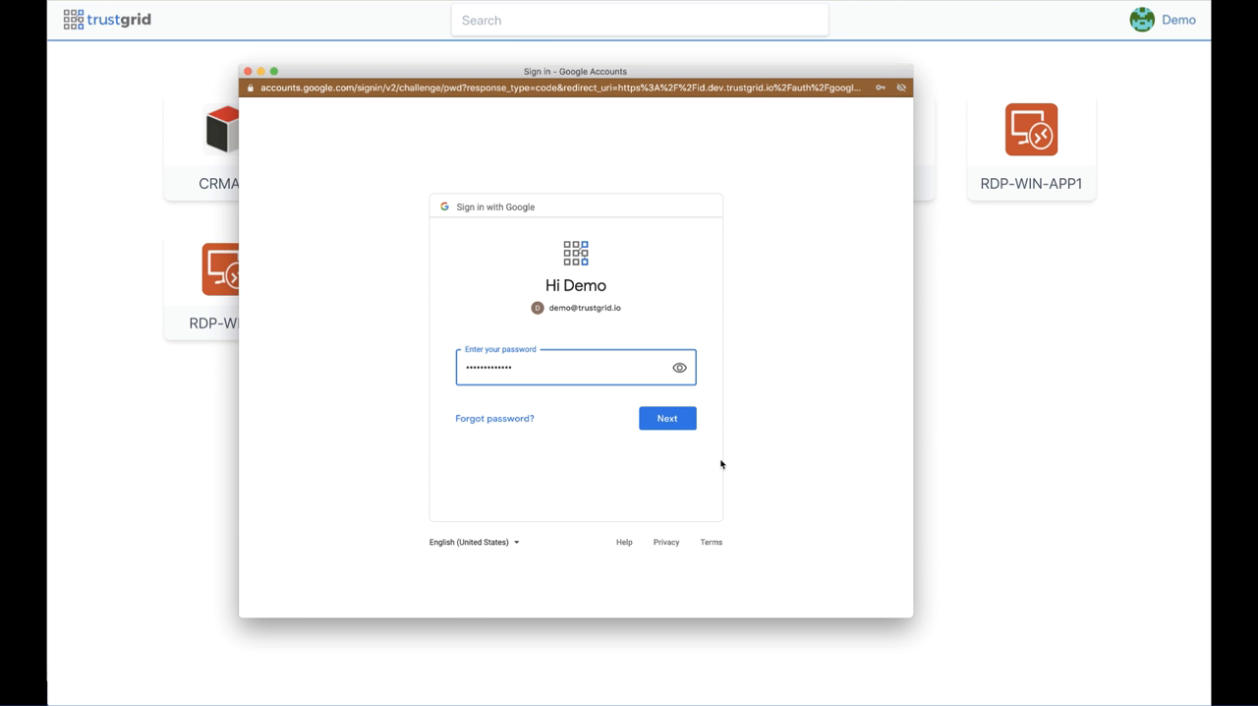
click(669, 420)
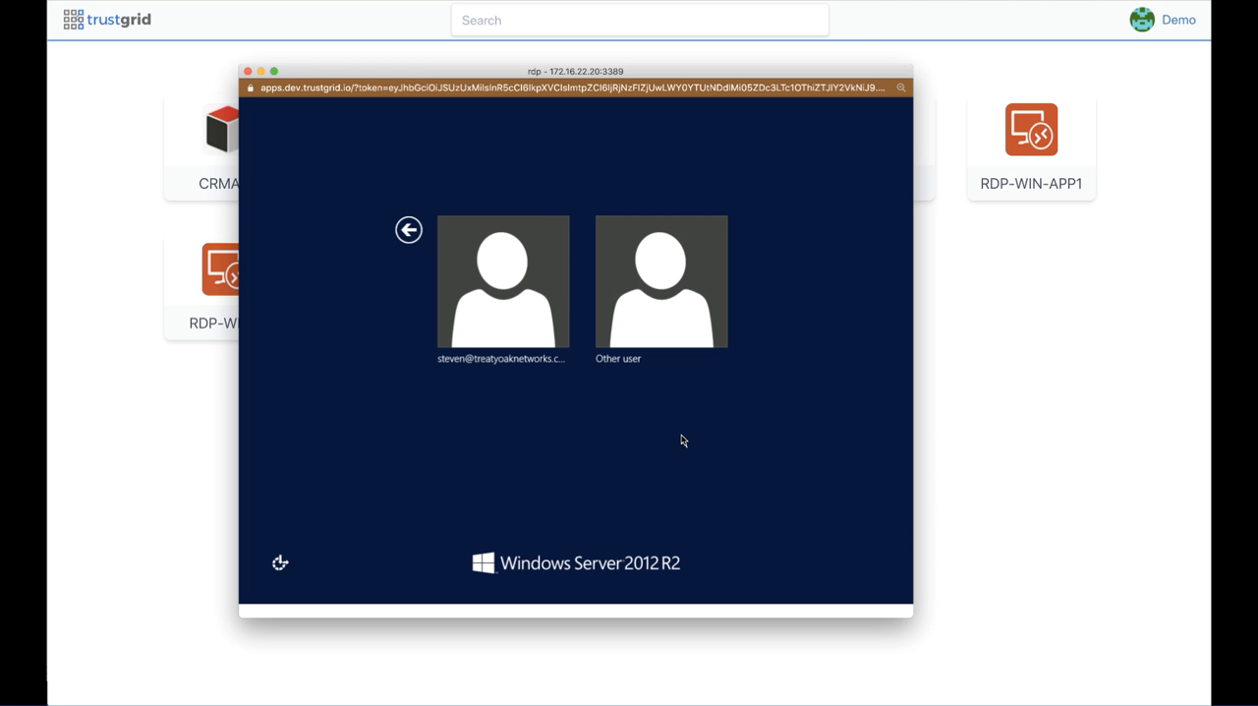
Step: Log on to the Windows Server 2012 R2 desktop as the saved user rather than Other user, entering the Windows password
click(497, 282)
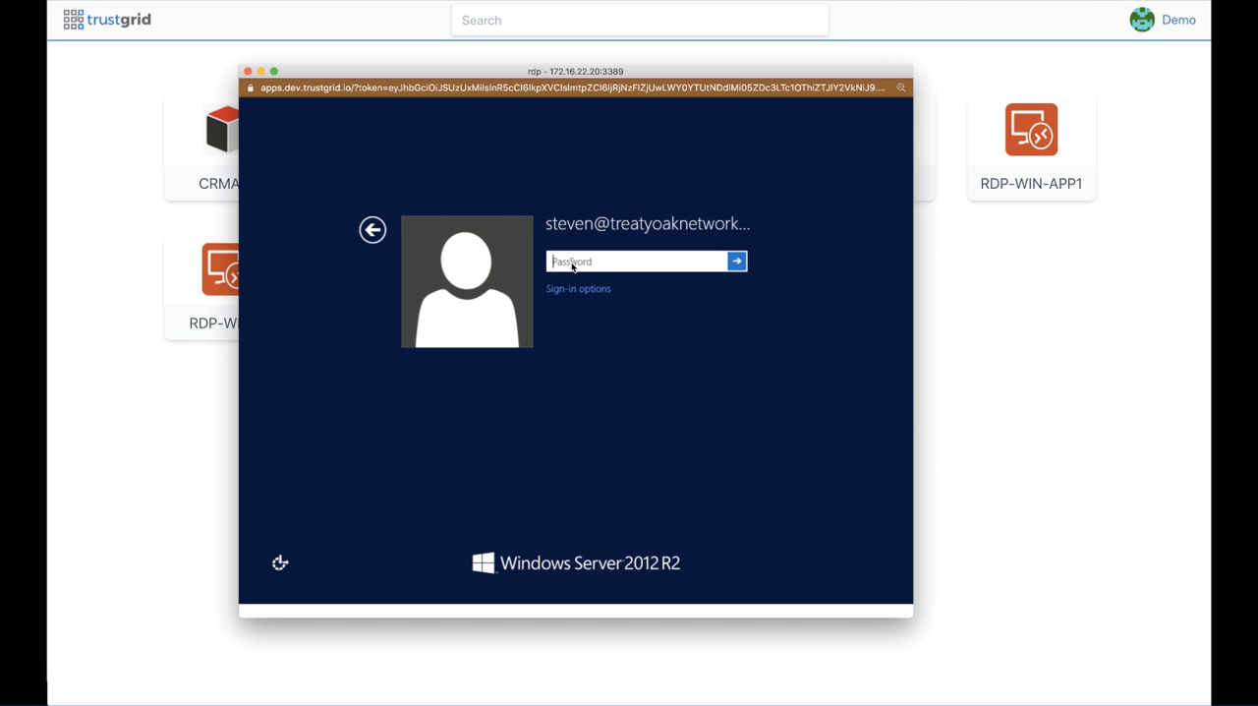
text(***********)
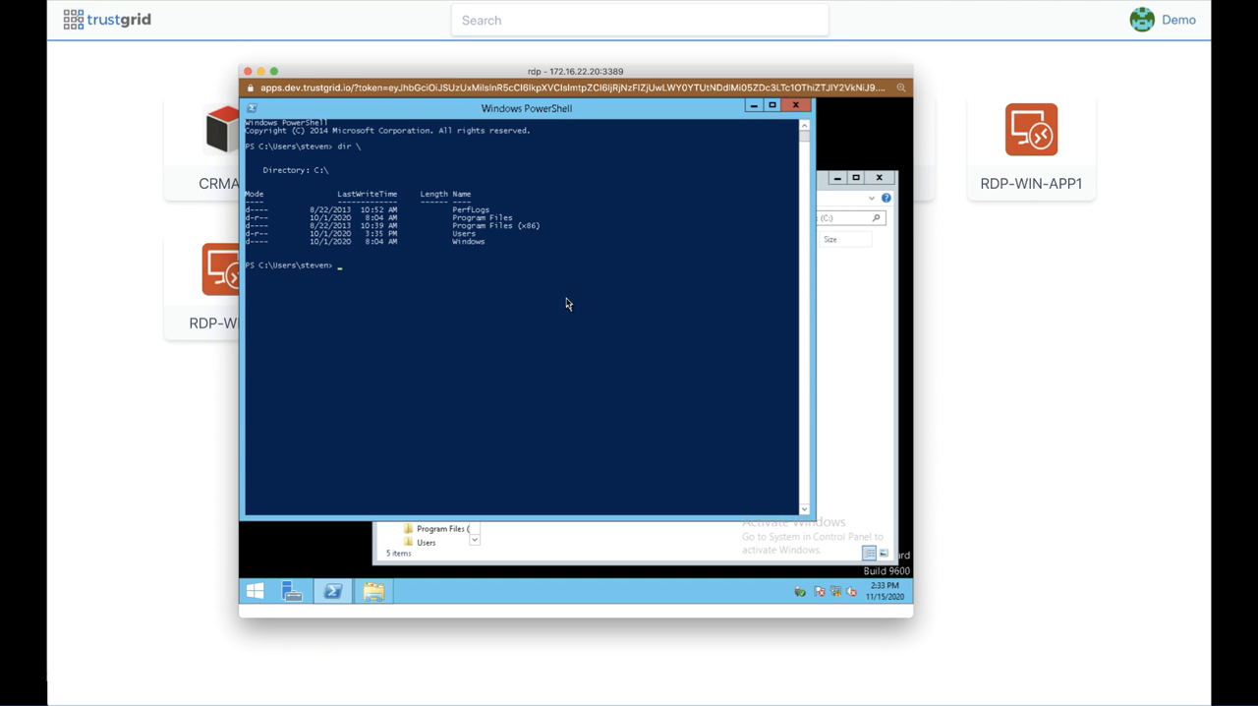
Step: Run dir in the remote desktop's PowerShell window and move that window slightly down on the desktop
click(566, 301)
text(dir)
key(Return)
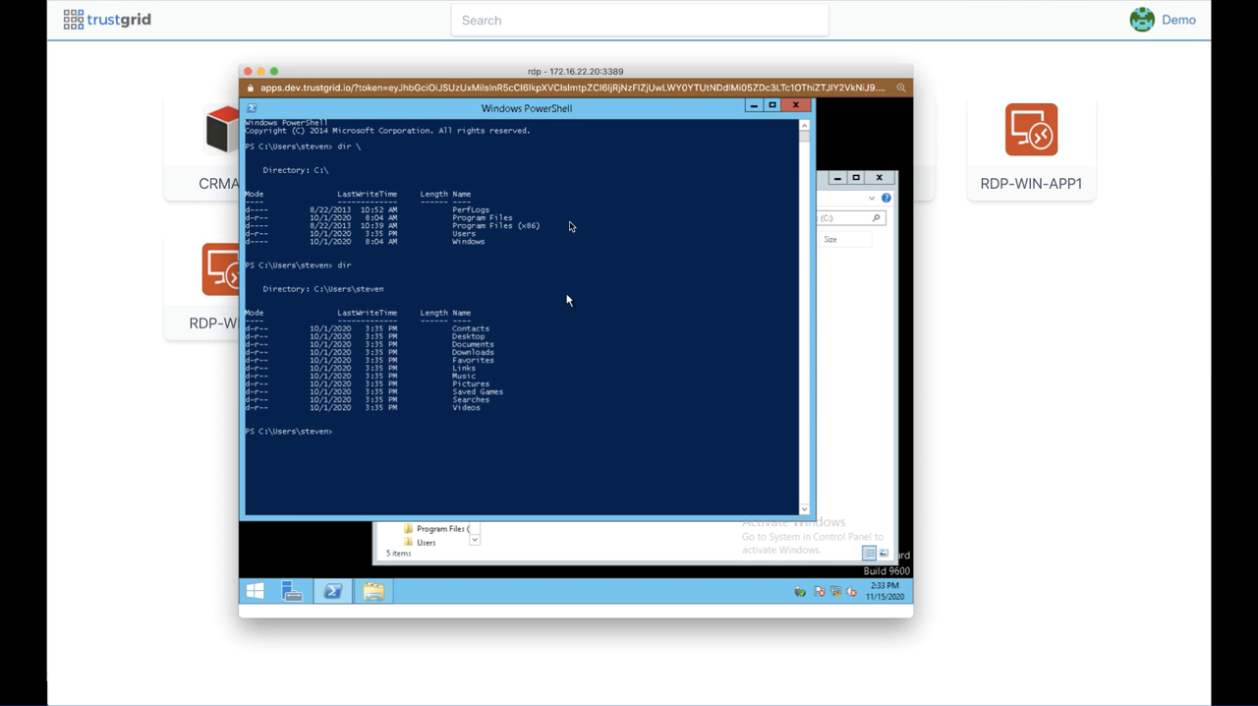
drag(565, 133, 605, 165)
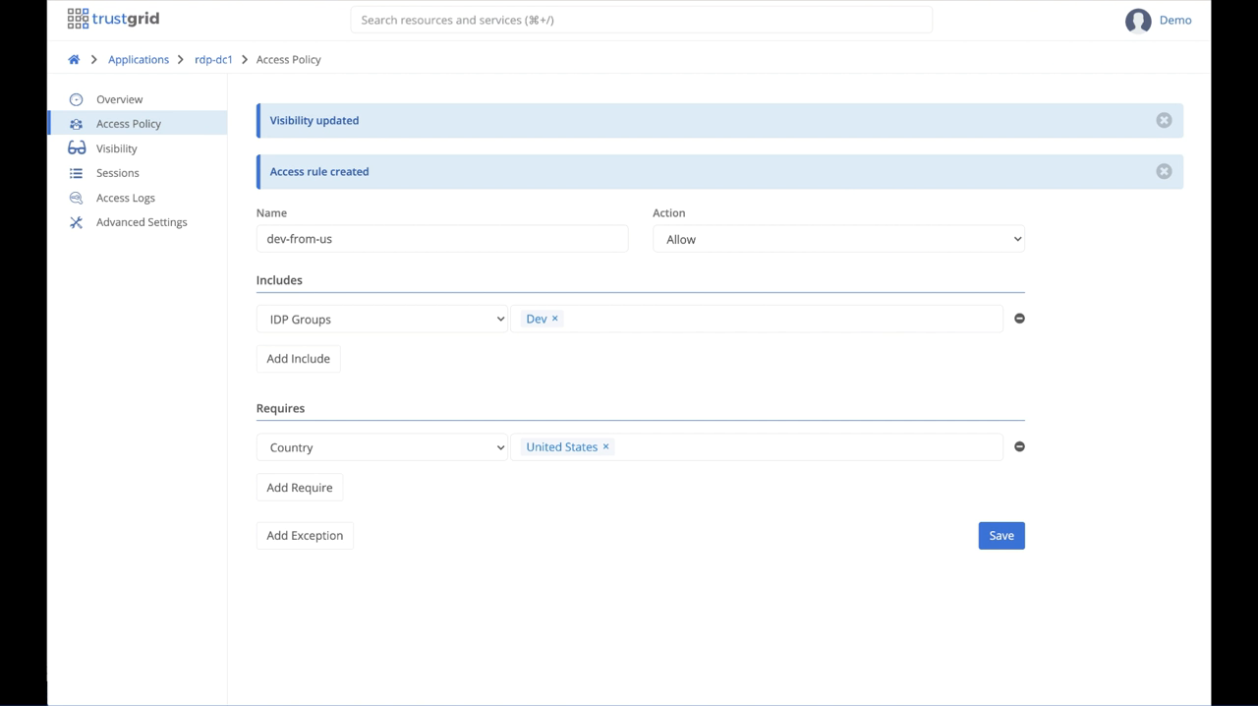
Step: Terminate the active remote session listed under rdp-dc1's sessions in the Trustgrid portal and confirm the termination
click(118, 172)
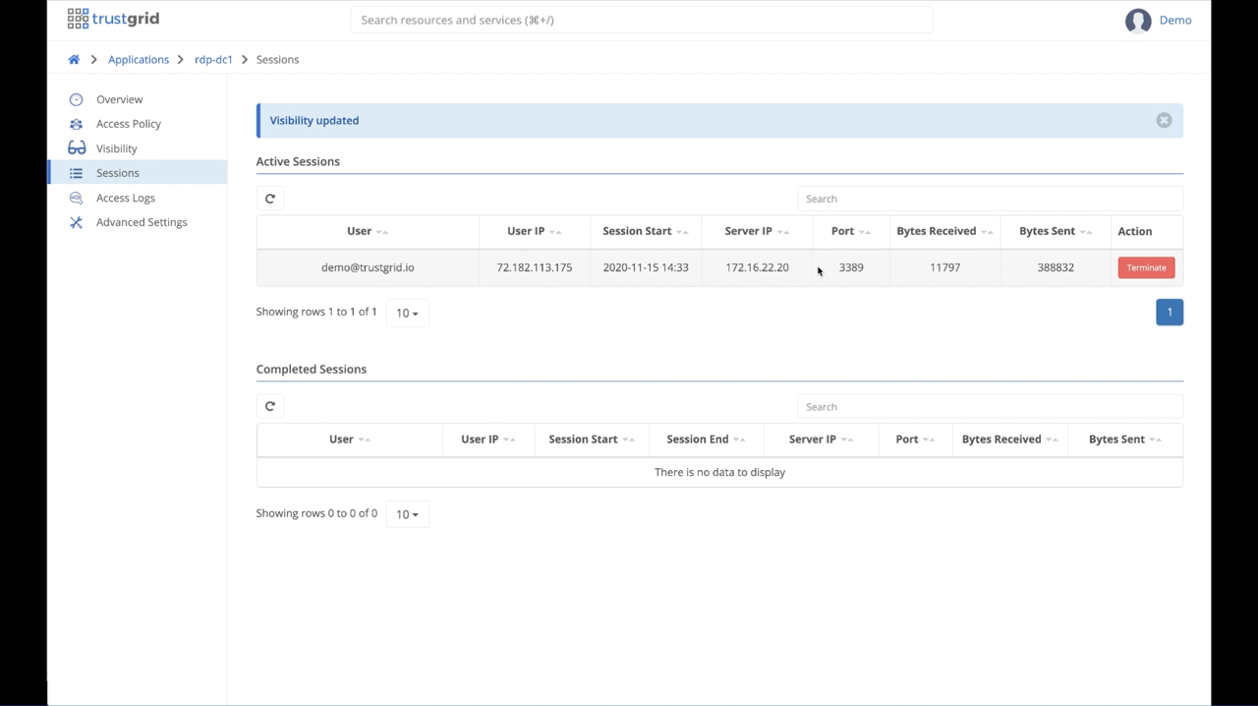
click(1143, 267)
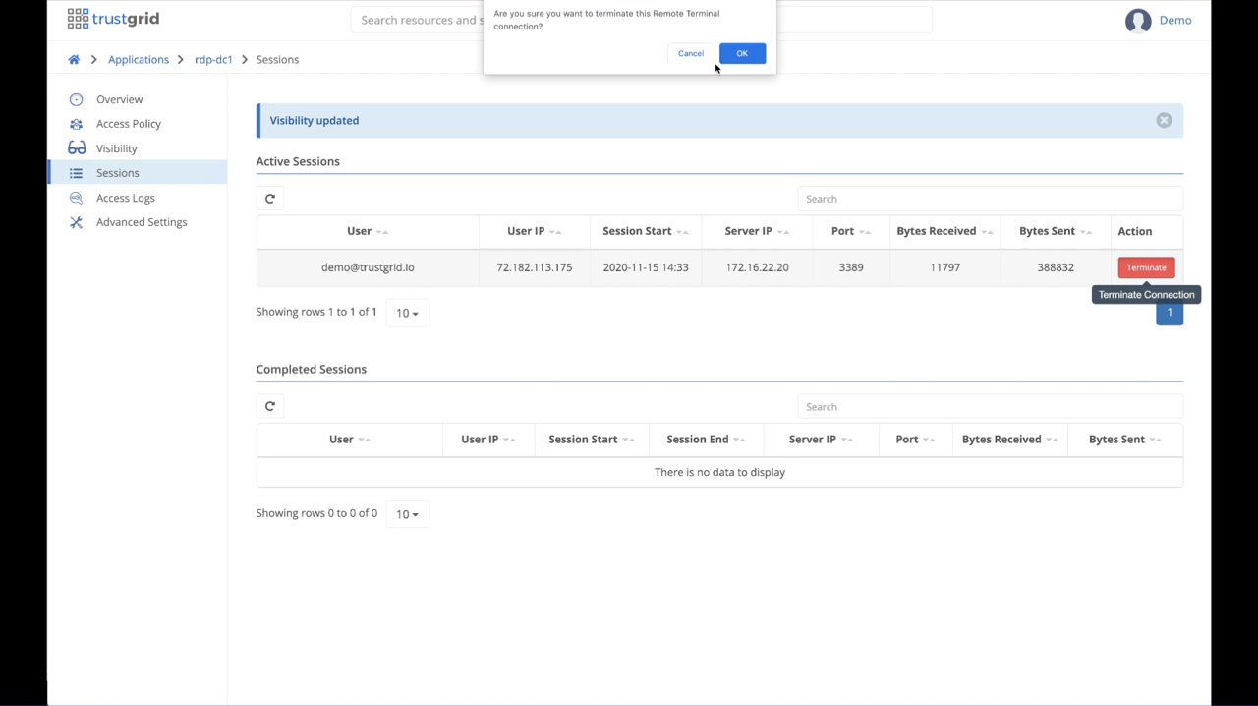
click(754, 57)
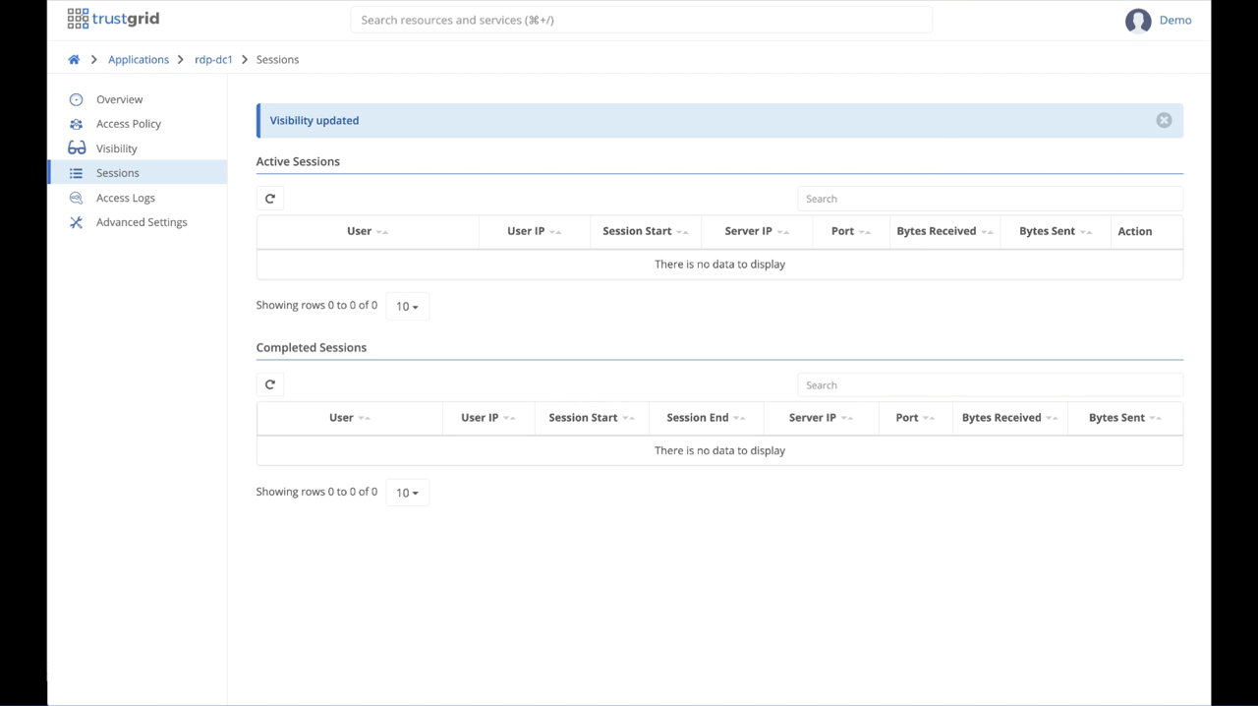
Step: Bring up the remote desktop window of the terminated session, close it, and return to rdp-dc1's sessions
click(147, 633)
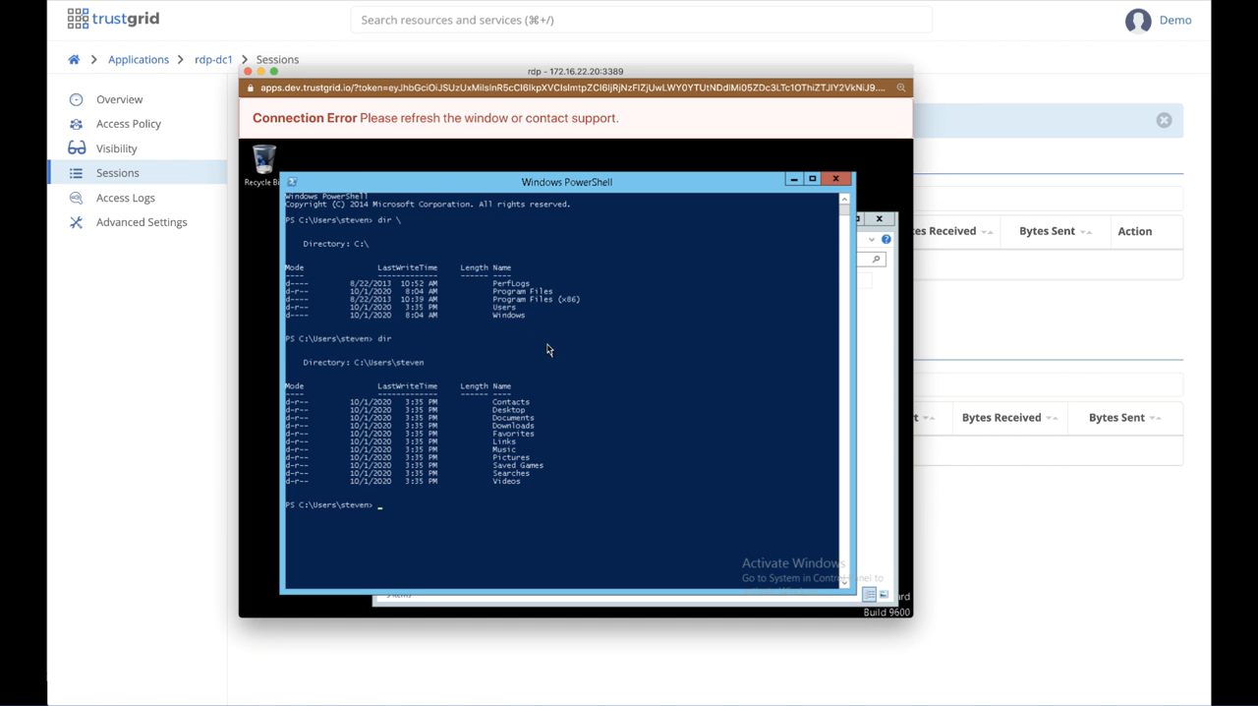
click(247, 71)
click(174, 22)
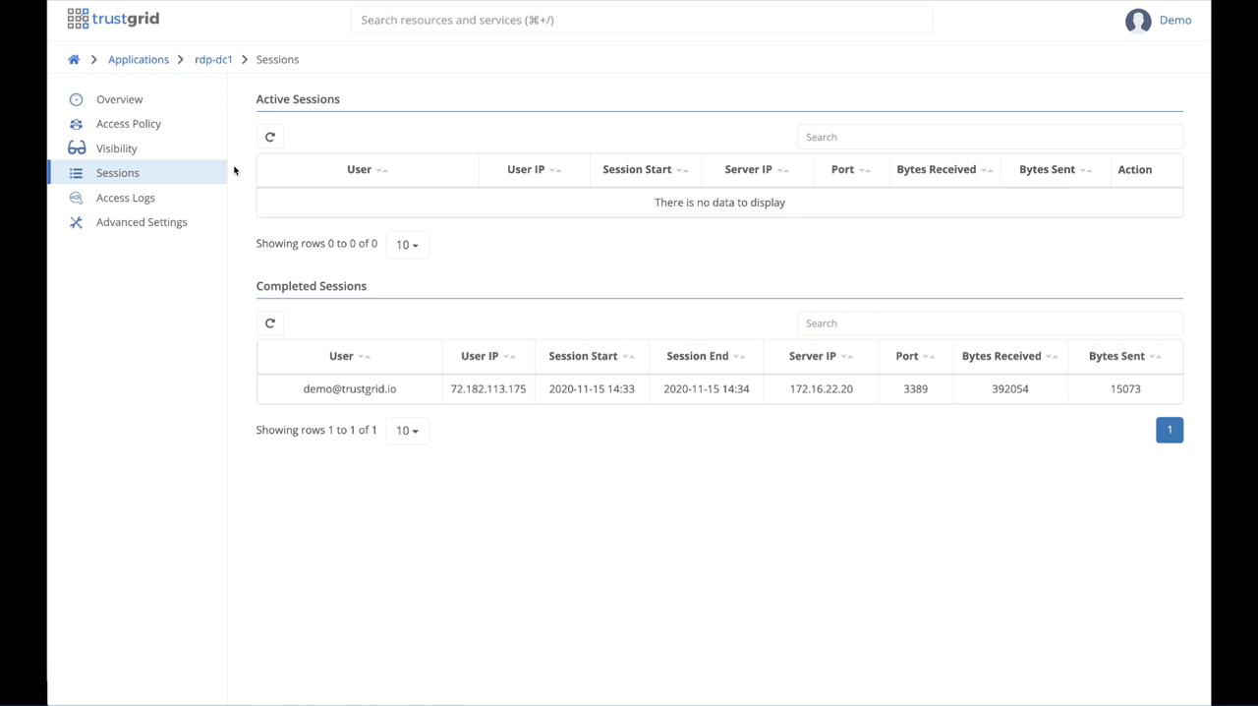
Step: Examine rdp-dc1's access logs and highlight the rule name dev-from-us in the log entry's details
click(139, 201)
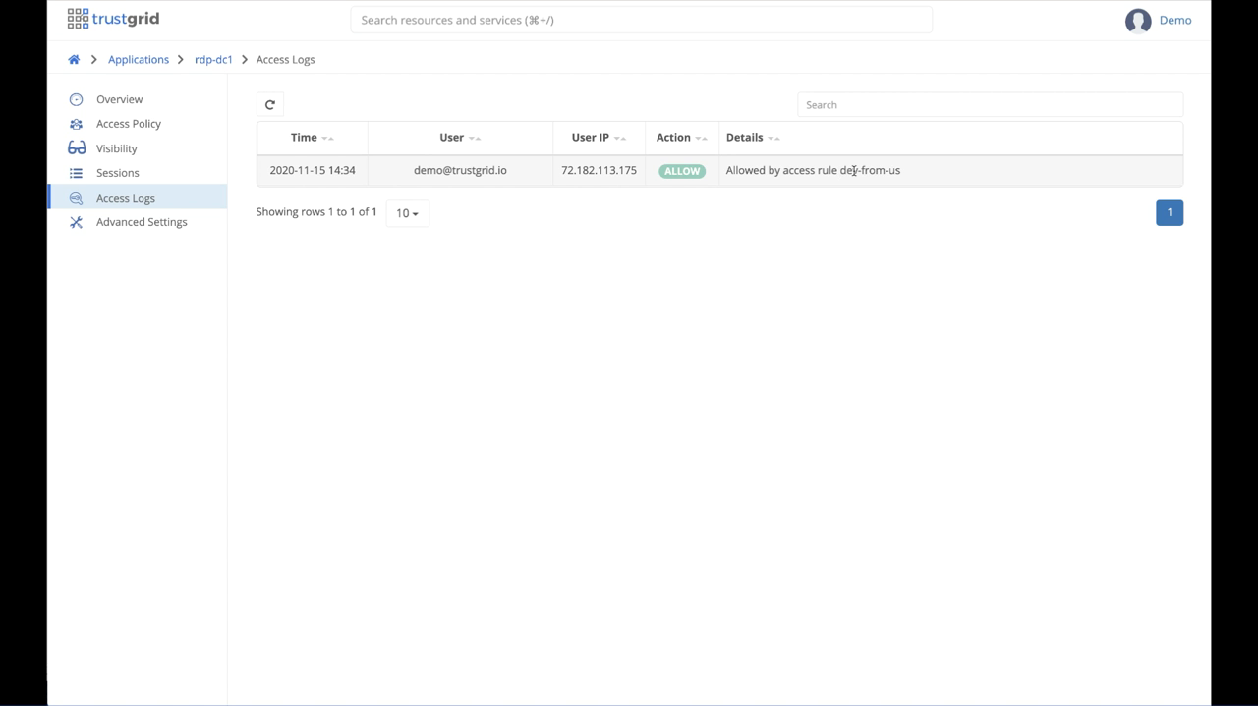
drag(841, 171, 898, 170)
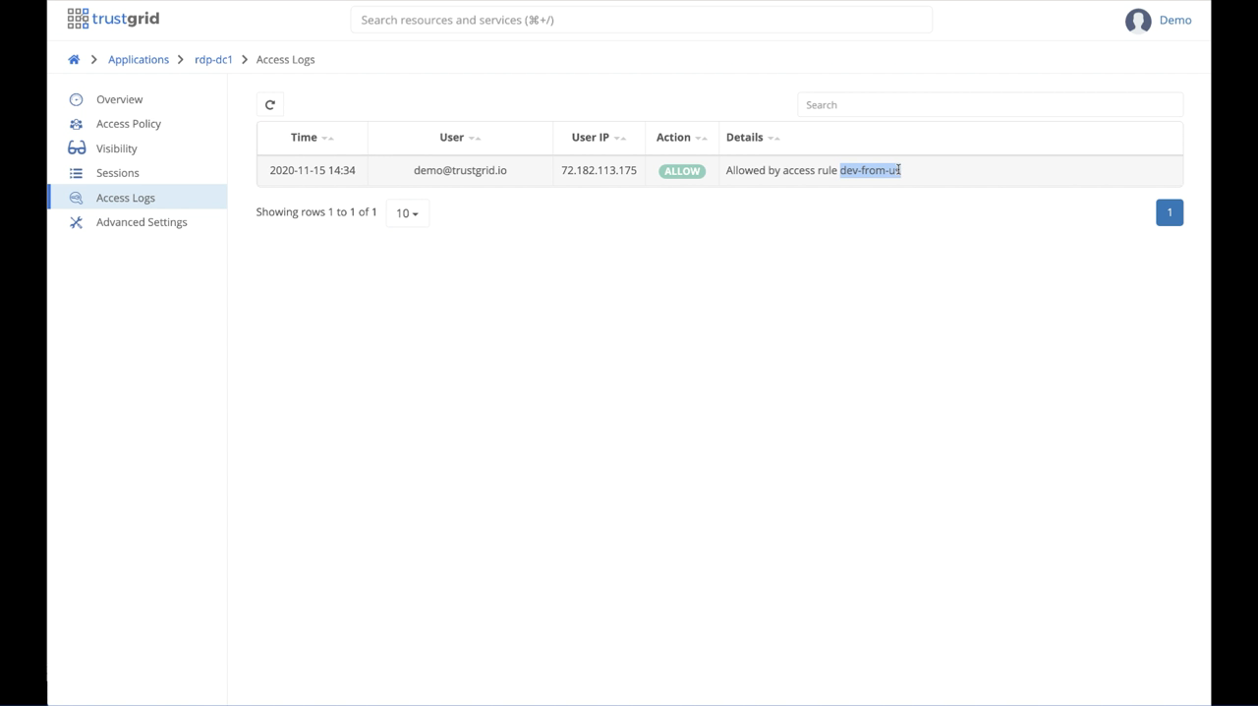